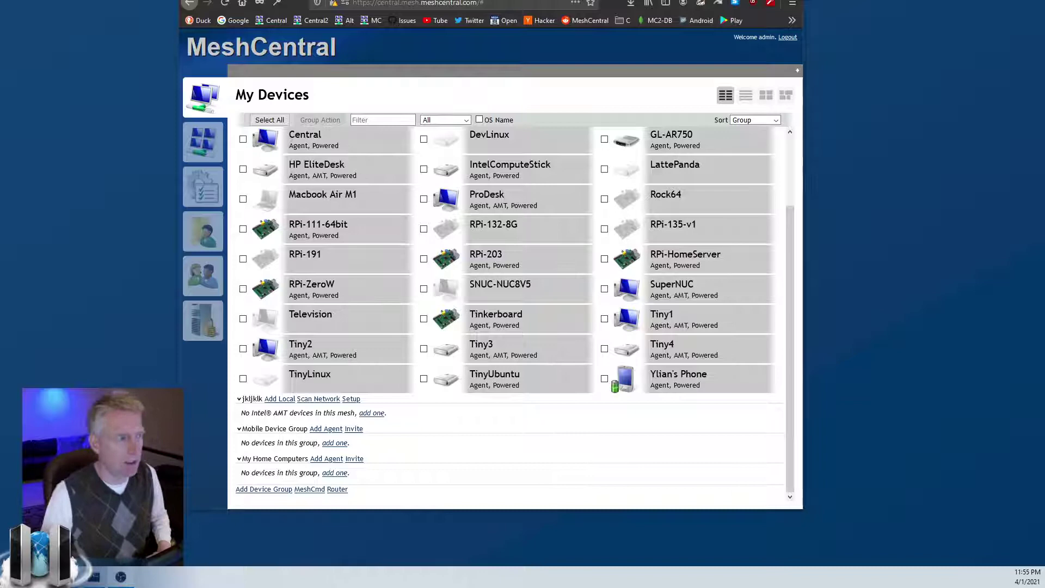
Download and save the MeshCentralRouter.exe Windows executable from the web console's Router link
left_click_drag(510, 1, 517, 28)
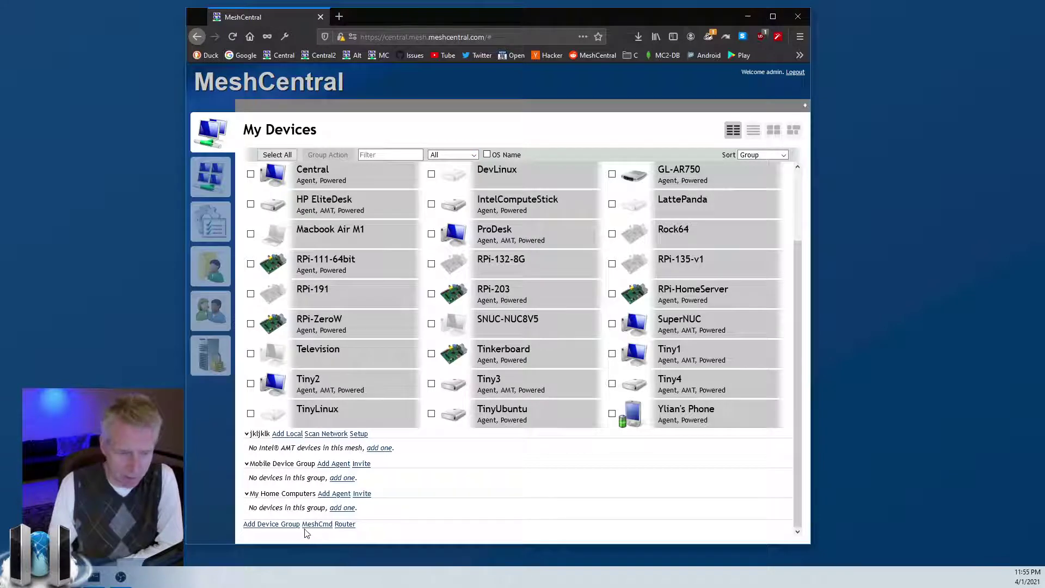
left_click(345, 524)
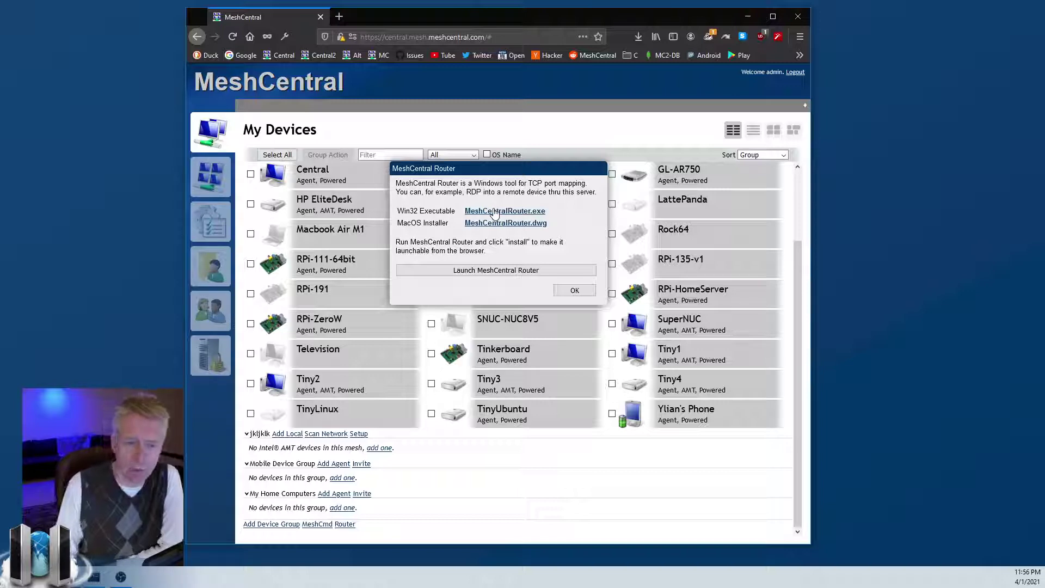
left_click(494, 211)
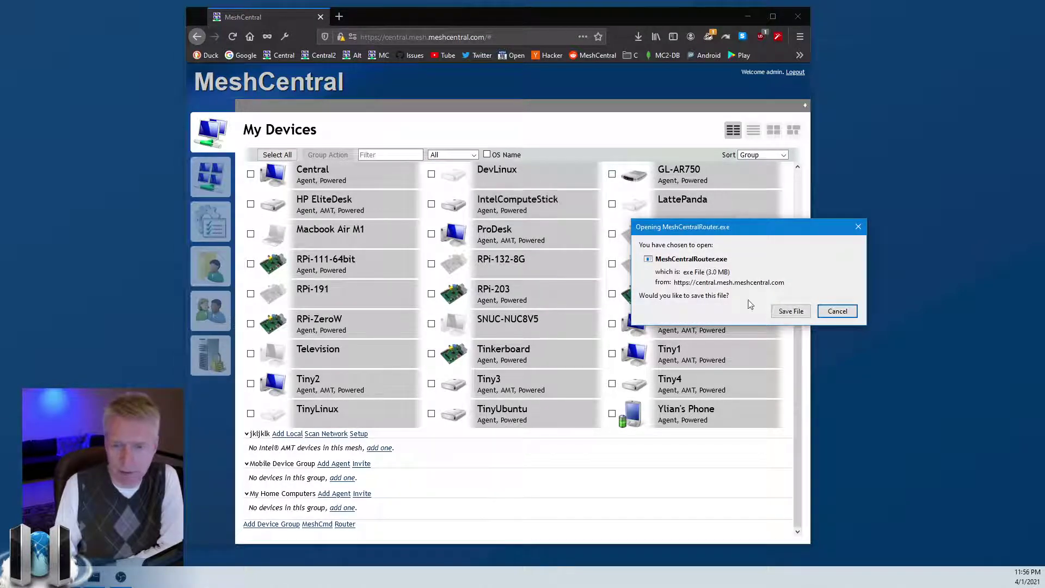
left_click(789, 310)
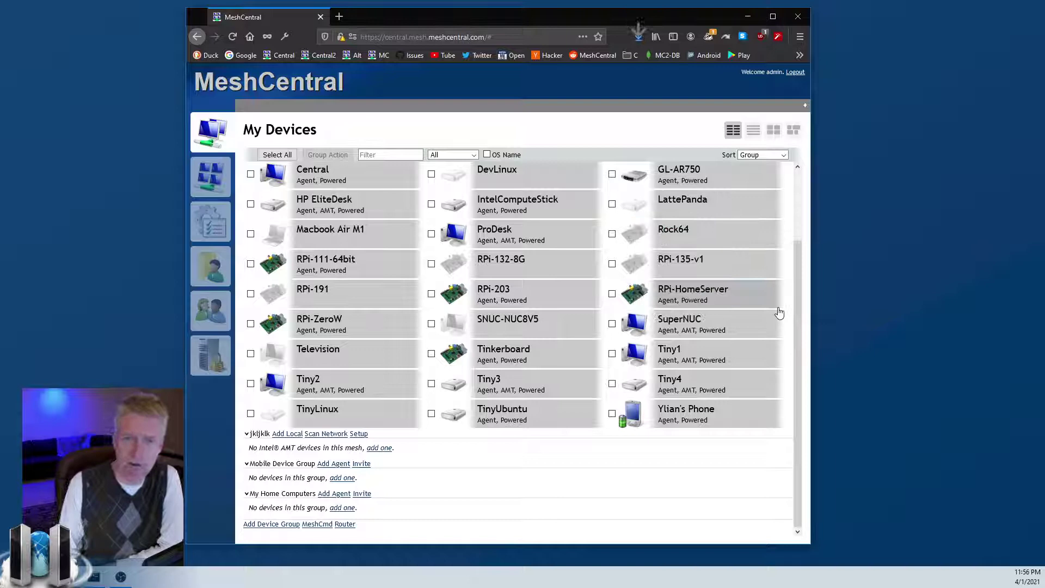
Run the downloaded router past the security warning and move its window higher
left_click(637, 37)
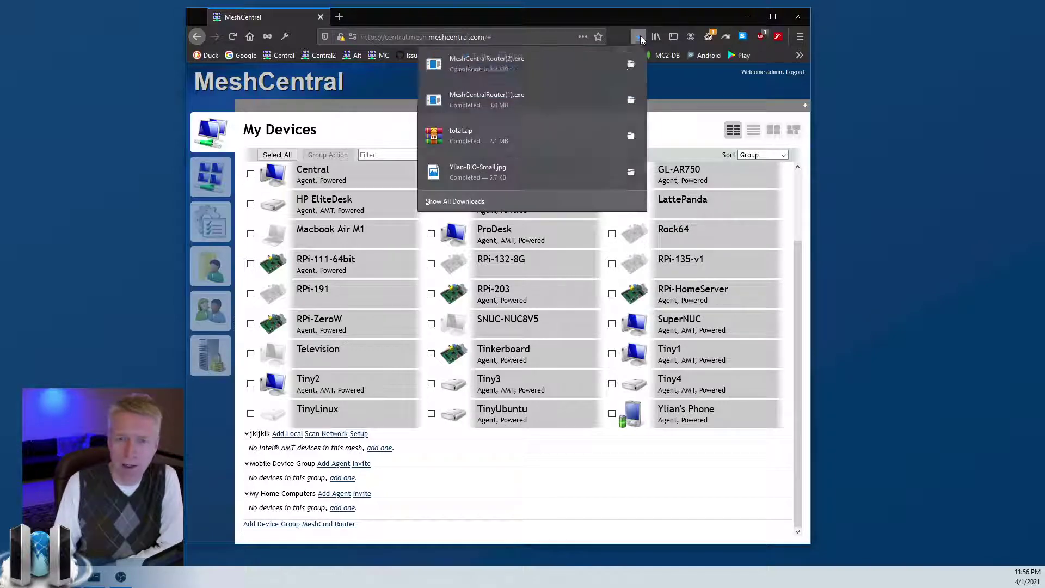
left_click(564, 67)
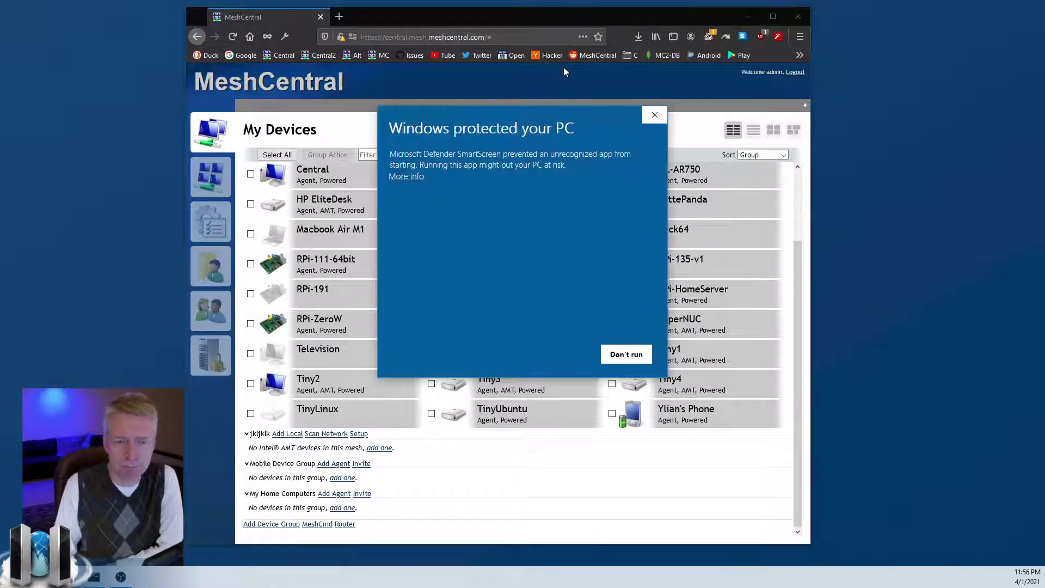
left_click(423, 177)
left_click(558, 354)
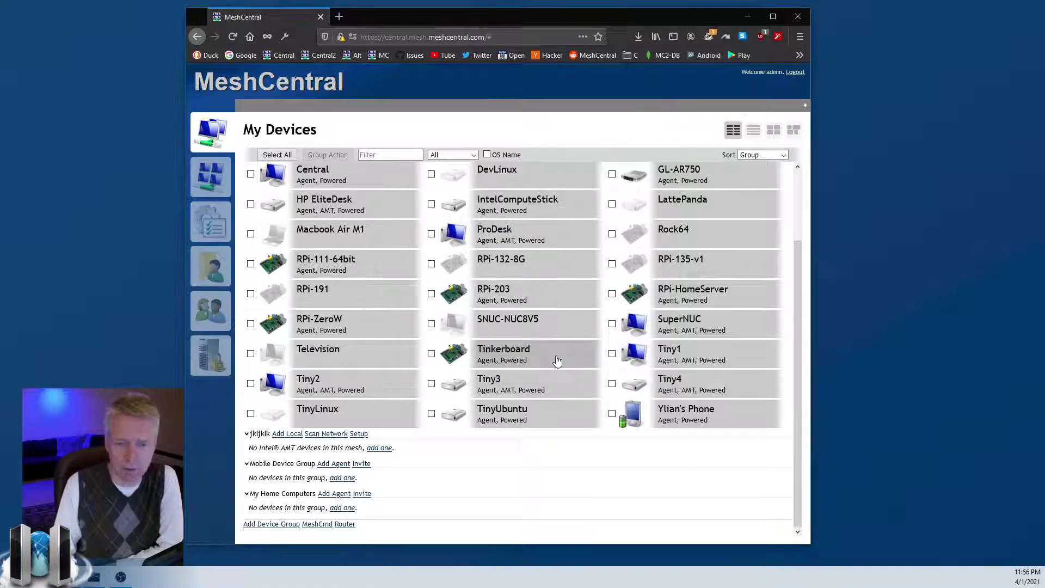
left_click_drag(515, 296, 535, 220)
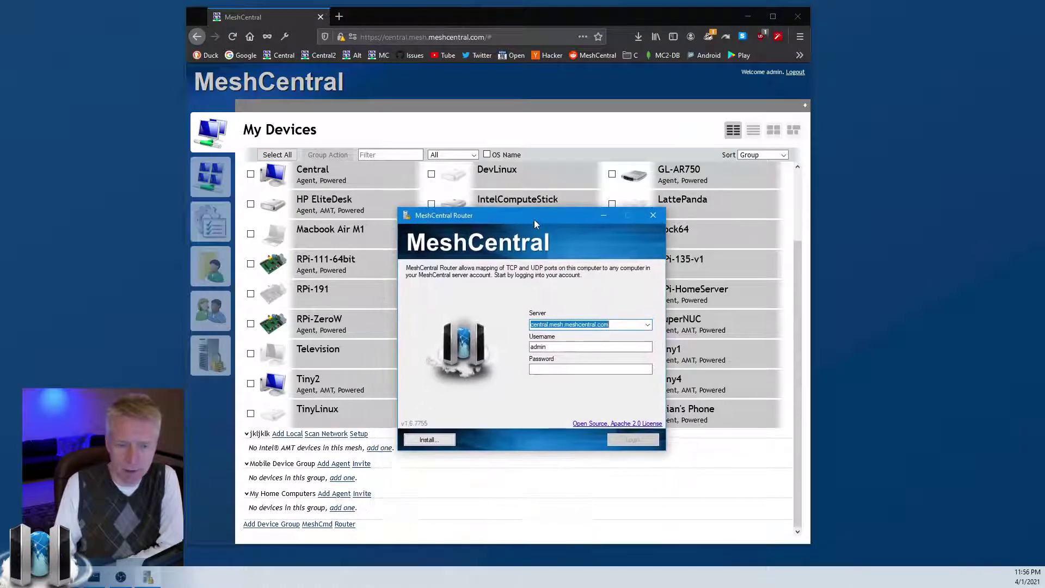
Log in to the router with the account password, then move it upper right
left_click(567, 368)
type("•")
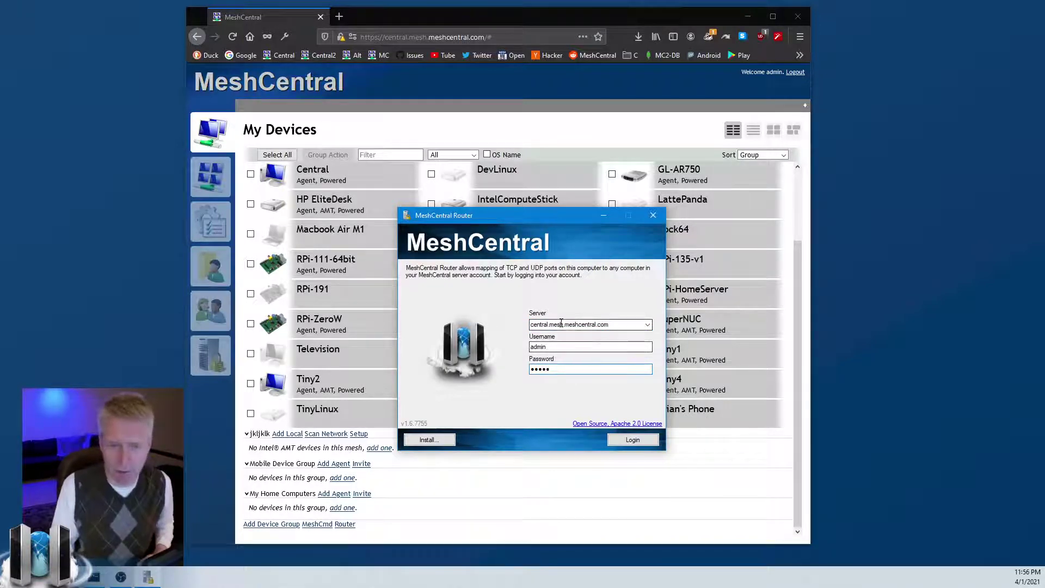
left_click(626, 439)
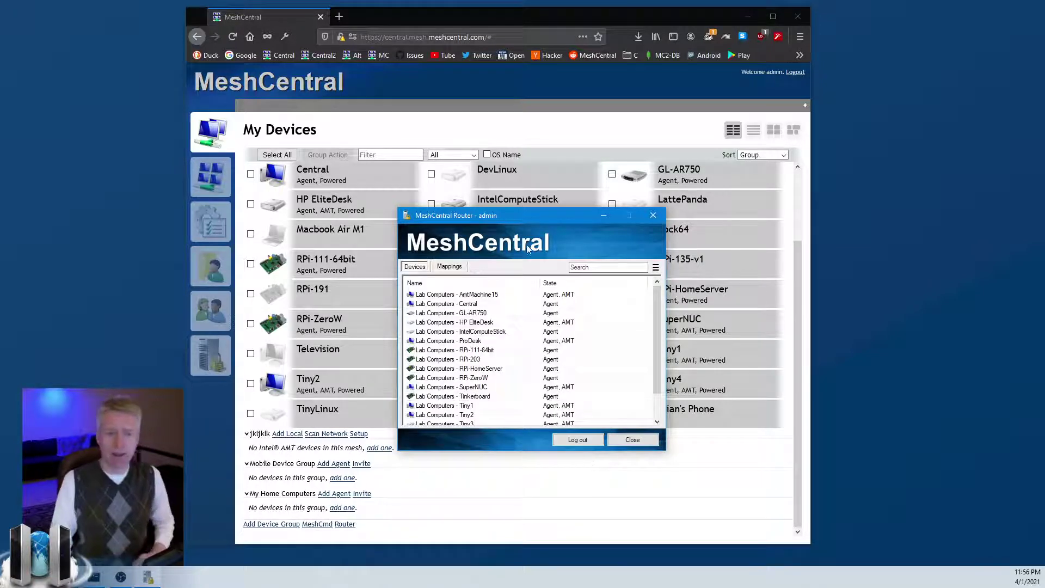
left_click_drag(534, 218, 758, 168)
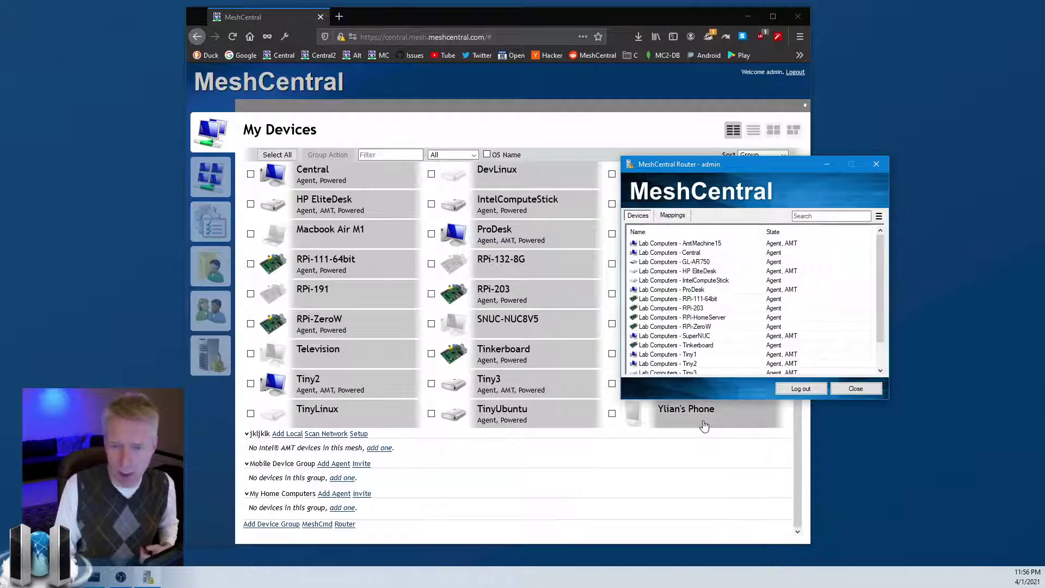
Reopen the router, install it as the mcrouter link handler, then close it
left_click(847, 389)
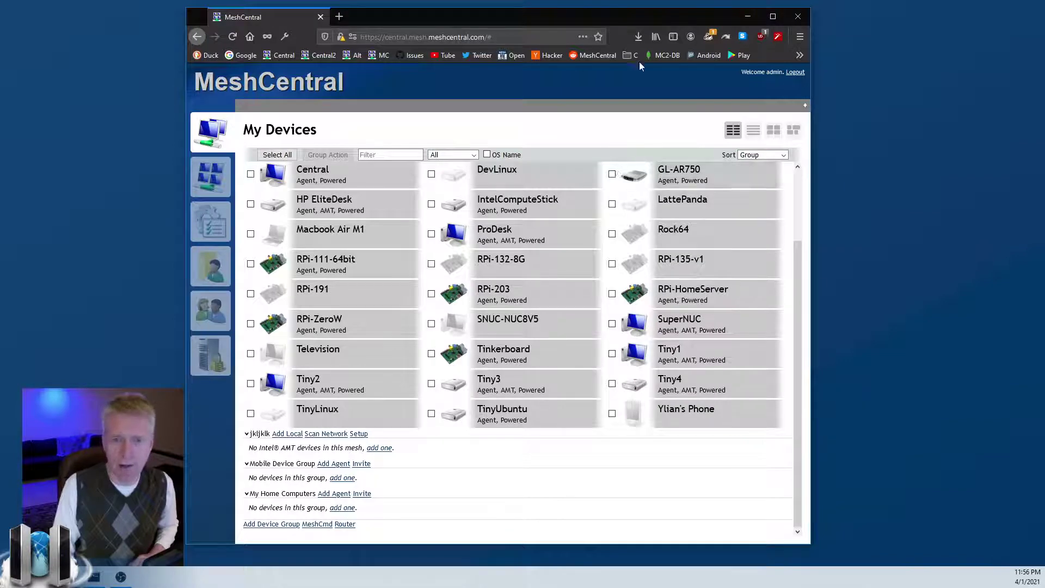
left_click(639, 39)
left_click(580, 65)
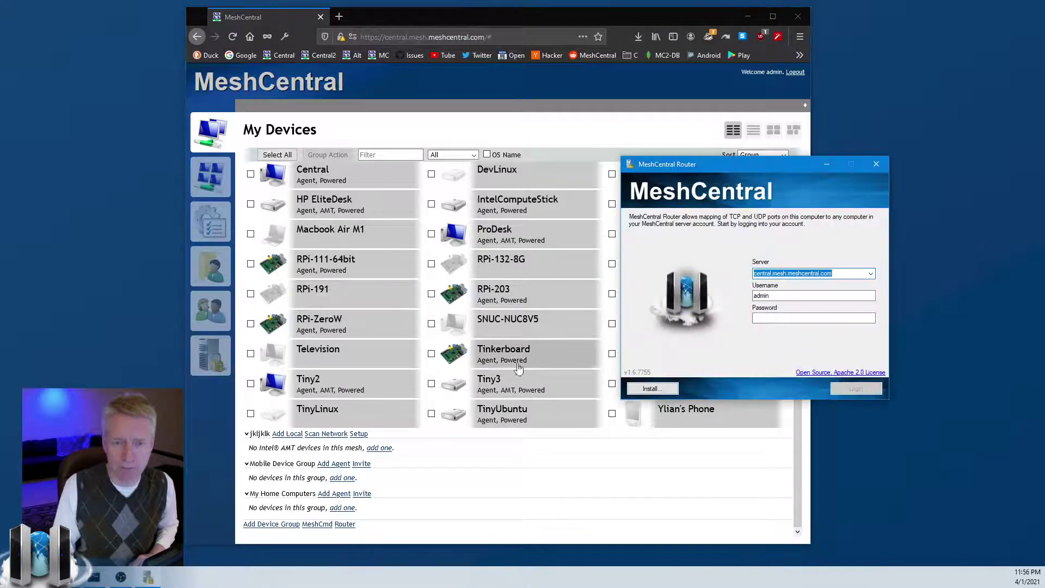
left_click(663, 392)
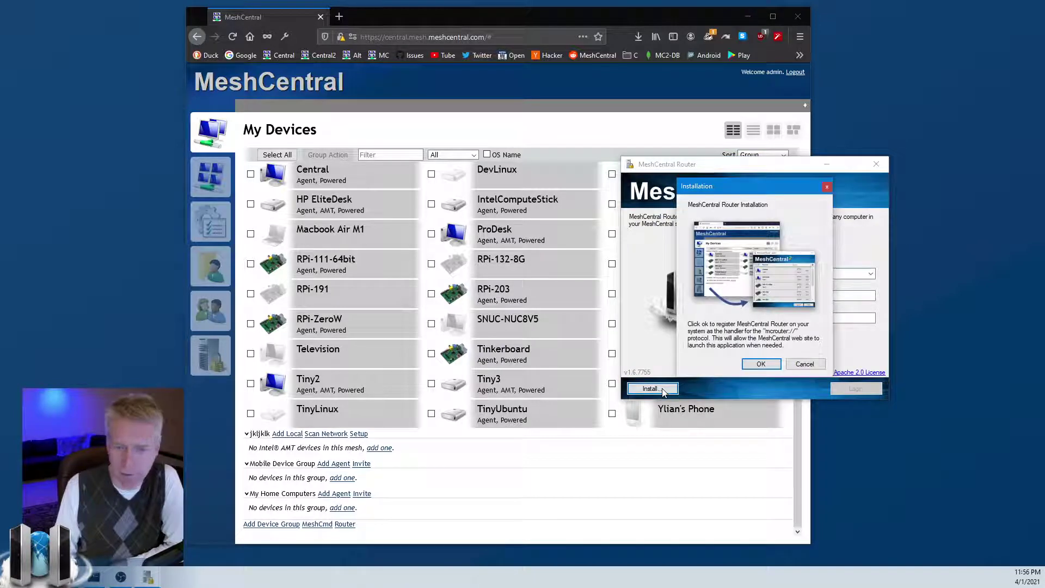
left_click(760, 364)
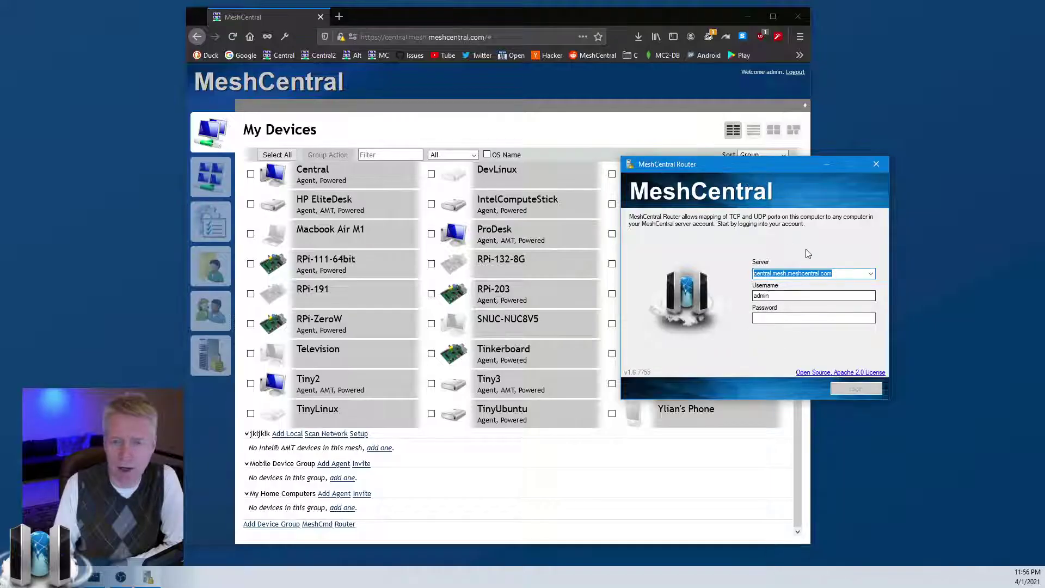
left_click_drag(775, 166, 764, 189)
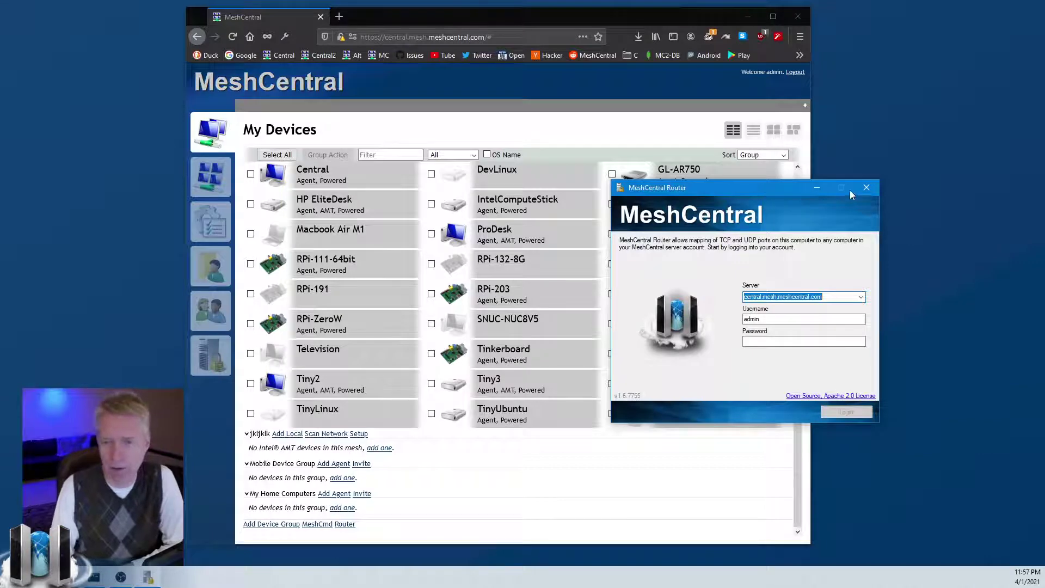
left_click(865, 188)
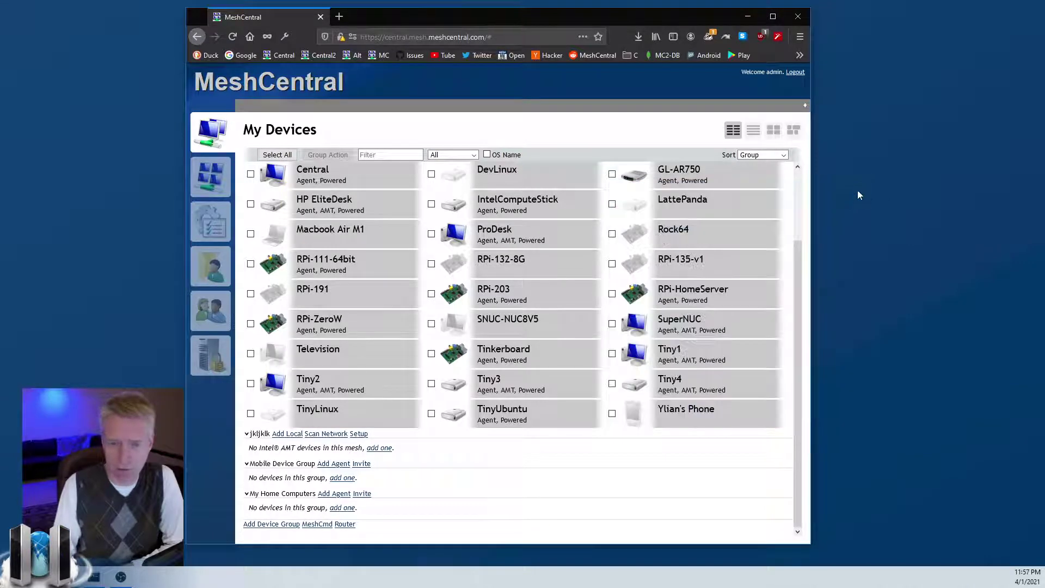
Log out of and close the router, then relaunch it signed in via Launch MeshCentral Router
left_click(345, 524)
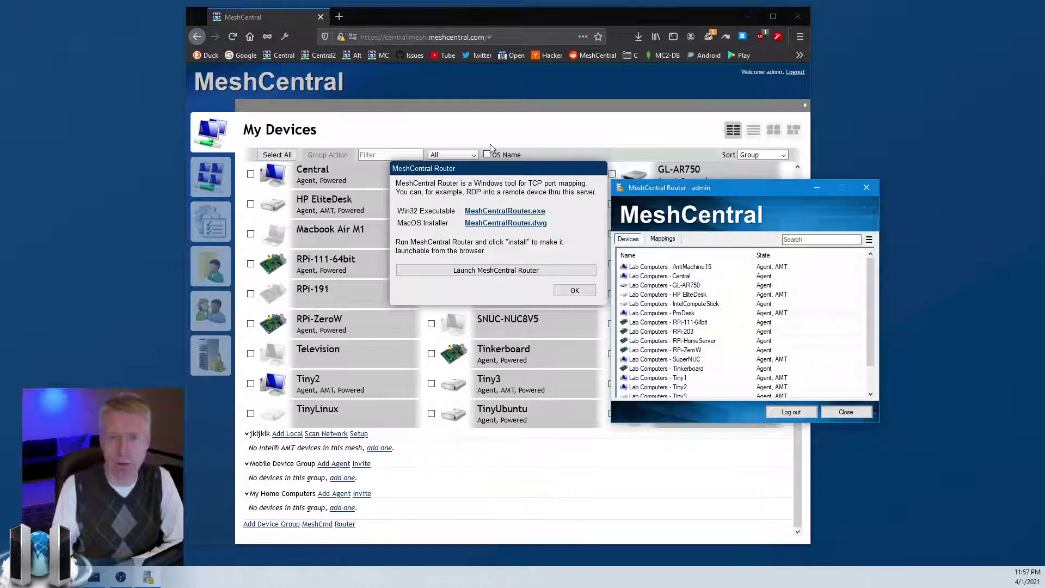
left_click_drag(661, 188, 736, 177)
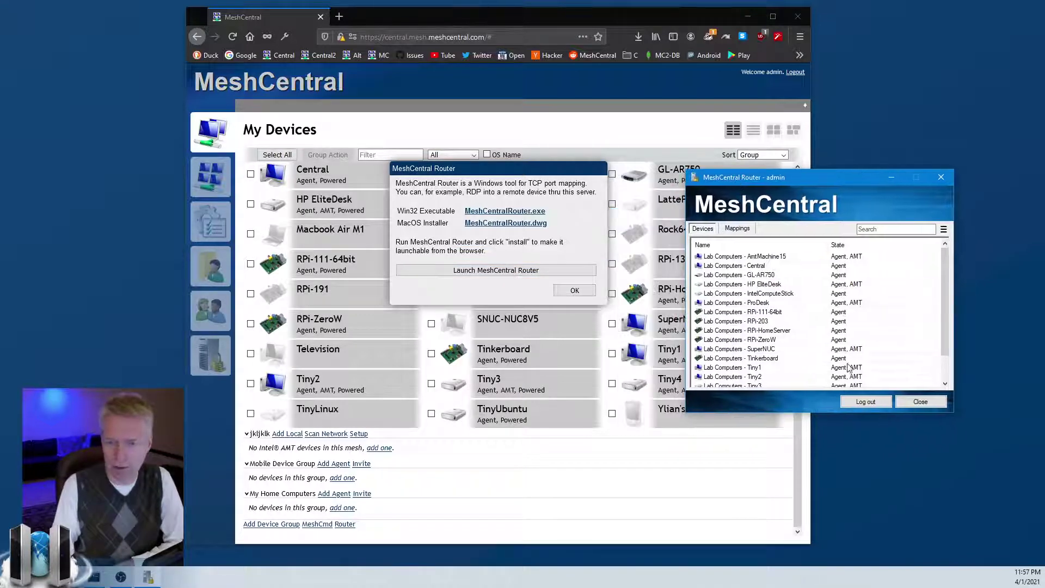
left_click(865, 401)
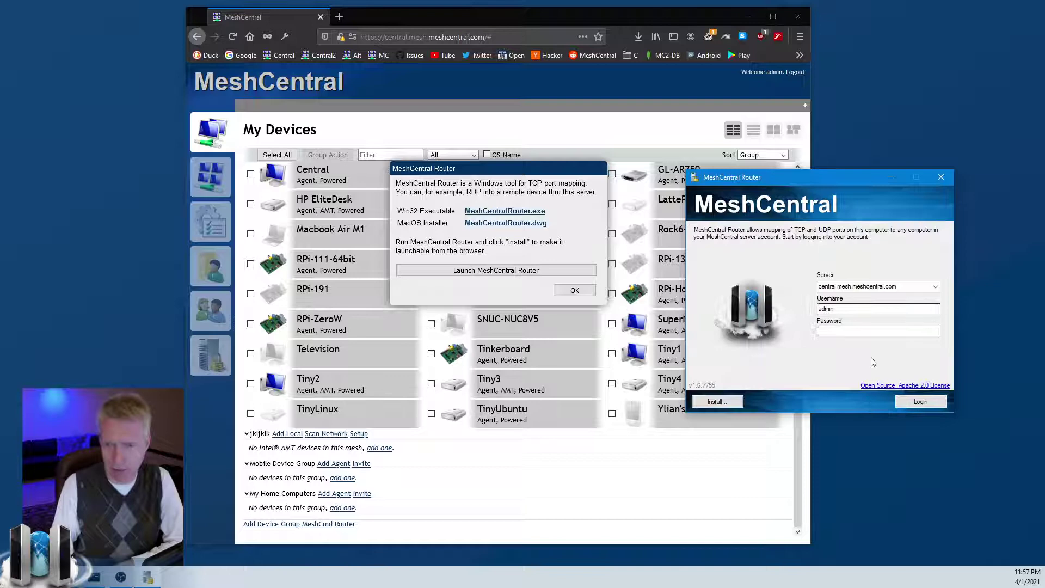
left_click(906, 402)
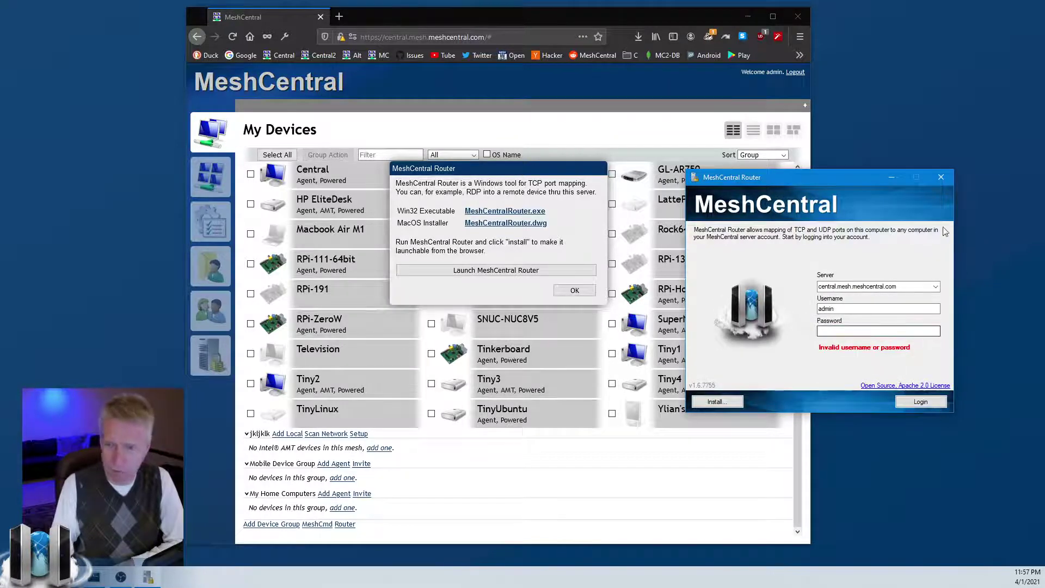
left_click(941, 177)
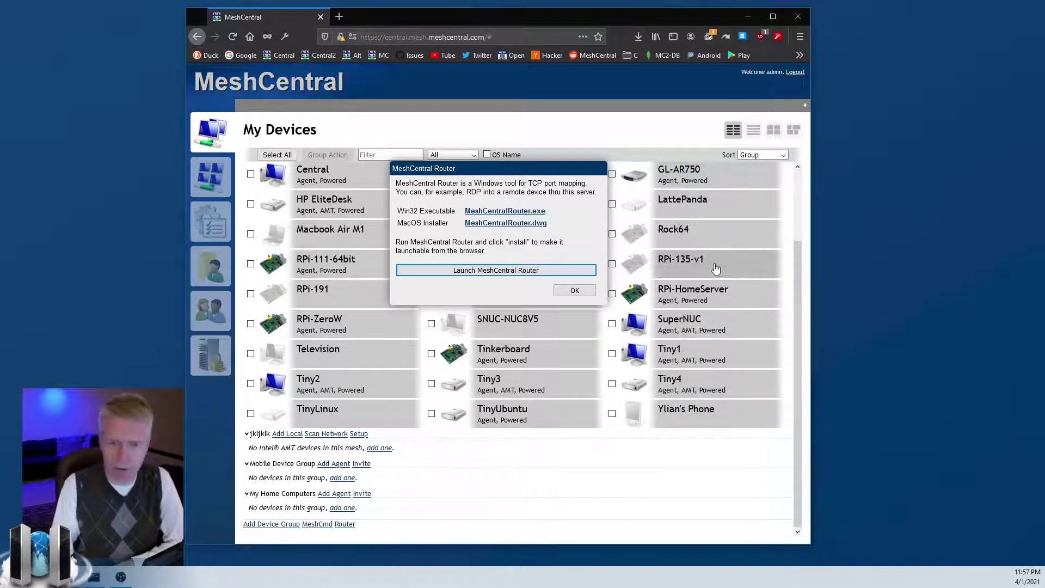
left_click(542, 272)
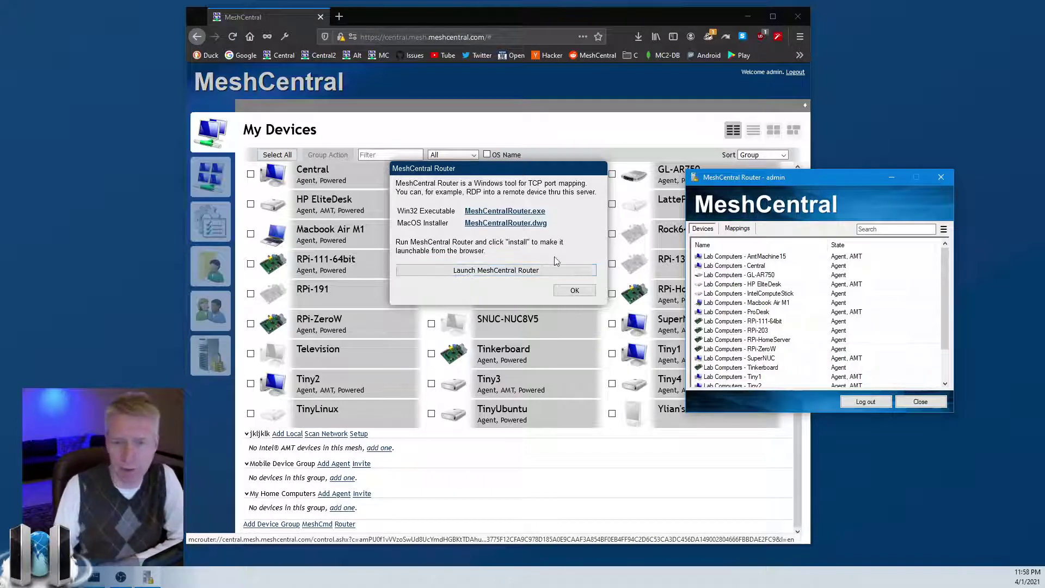
left_click(569, 292)
Open the AmtMachine15 device page in the web console
left_click_drag(846, 179, 897, 53)
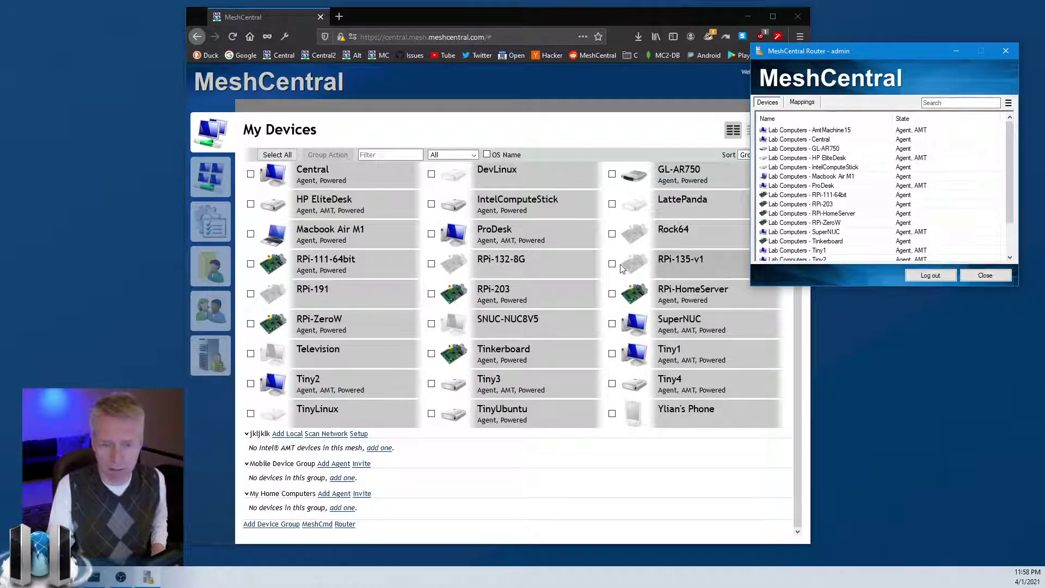
left_click(800, 440)
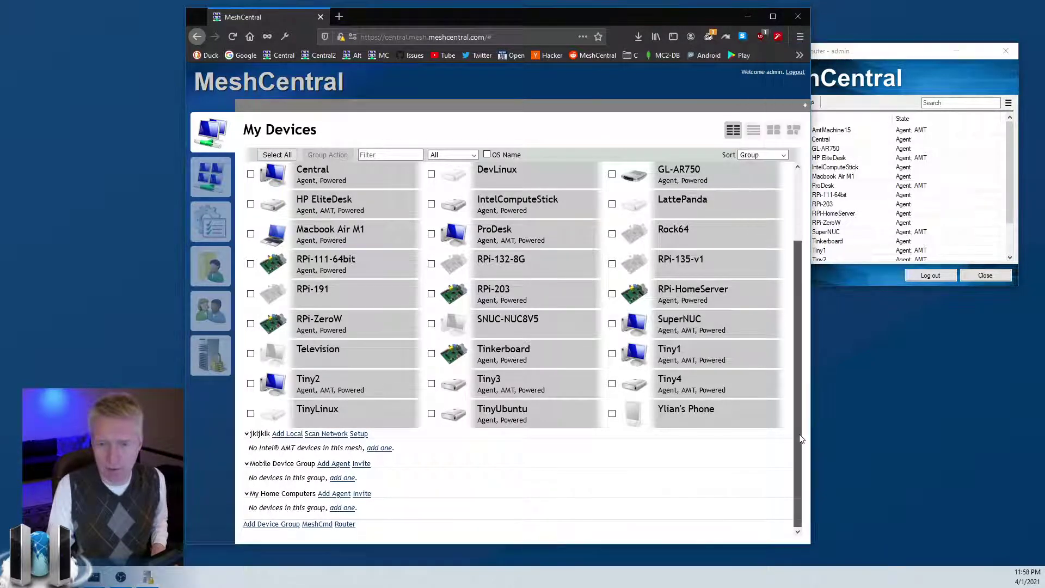
scroll(800, 440, "up", 3)
left_click(680, 201)
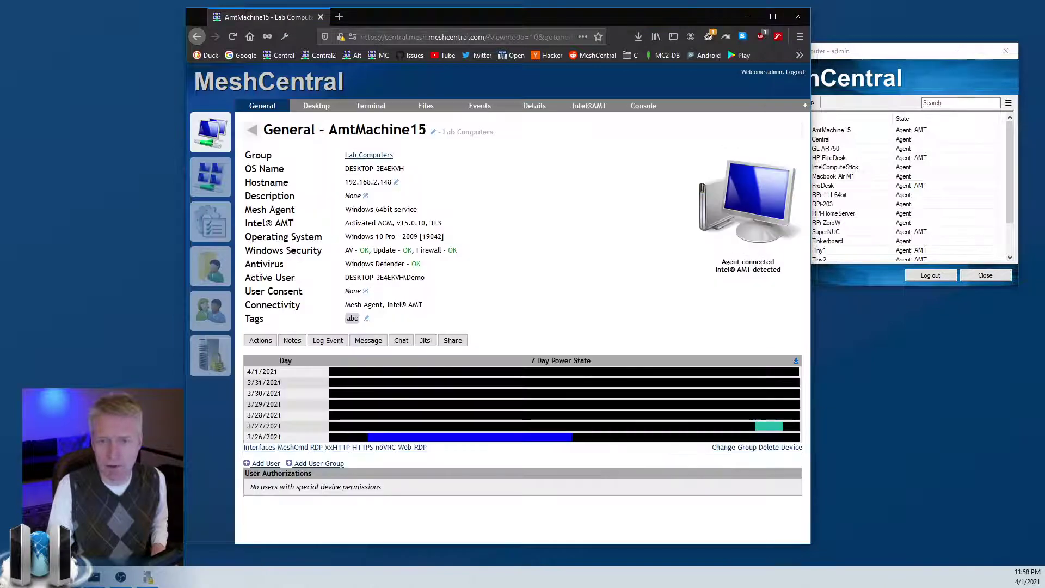
left_click_drag(489, 16, 416, 17)
Rename AmtMachine15 by appending 'sdfsdf', then restore the original name
left_click(329, 139)
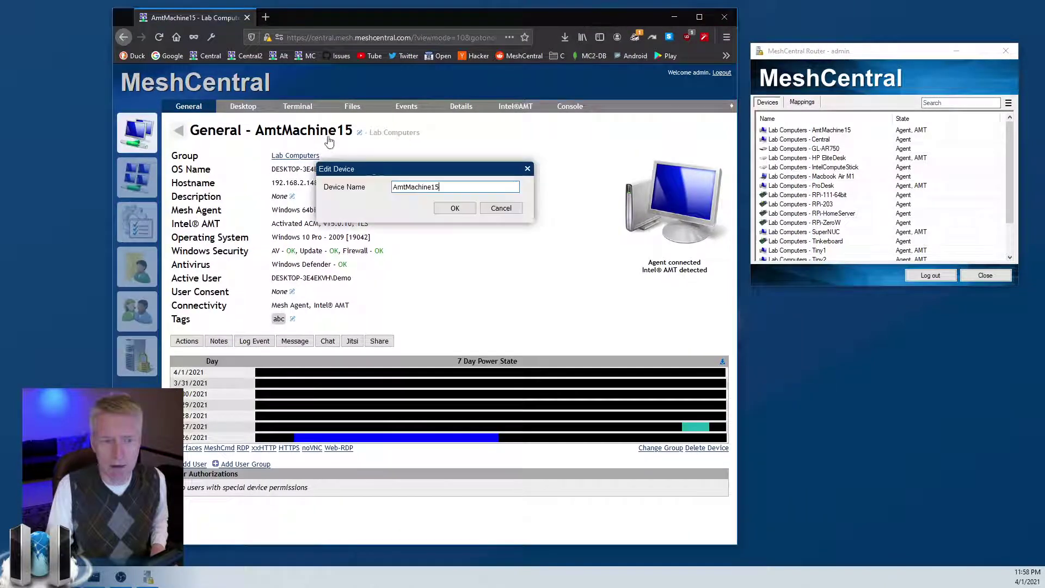
type("sdfsdf")
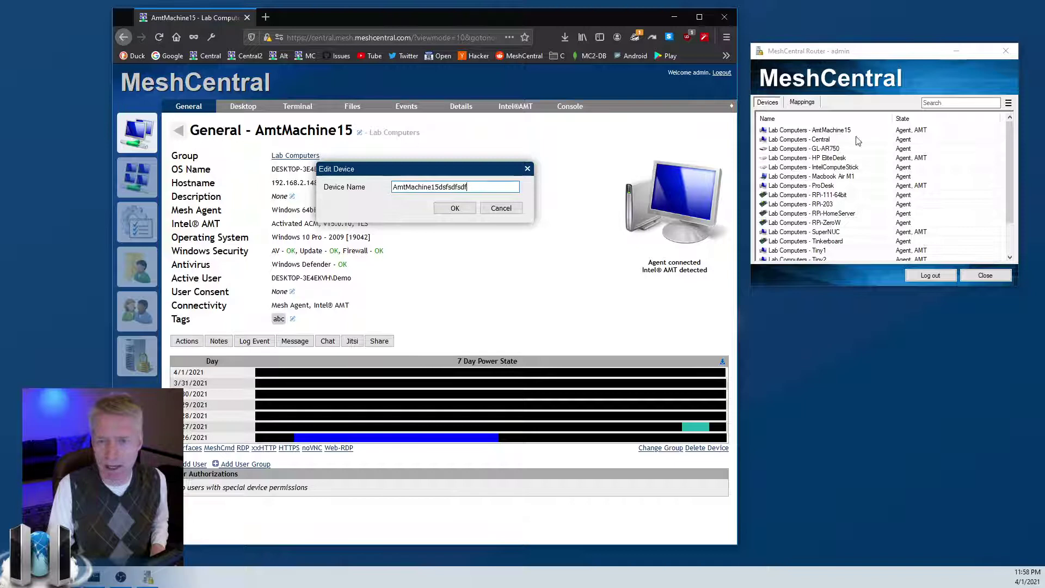
left_click(470, 209)
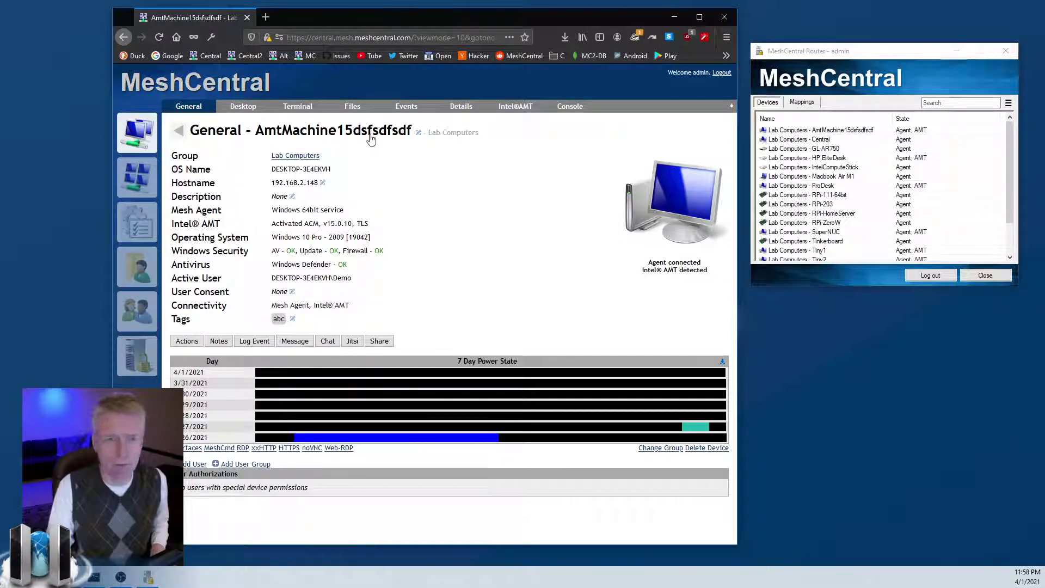
left_click(418, 133)
left_click_drag(469, 188, 438, 188)
key("BackSpace")
left_click(454, 208)
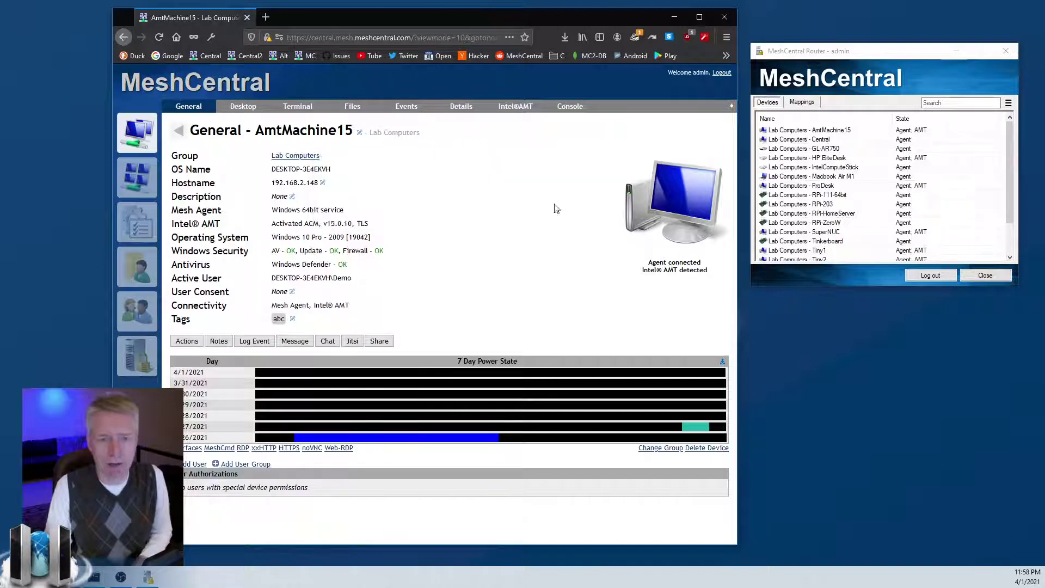
Change the device icon to a tower, then back to the desktop monitor
left_click(667, 204)
left_click(479, 204)
left_click(647, 201)
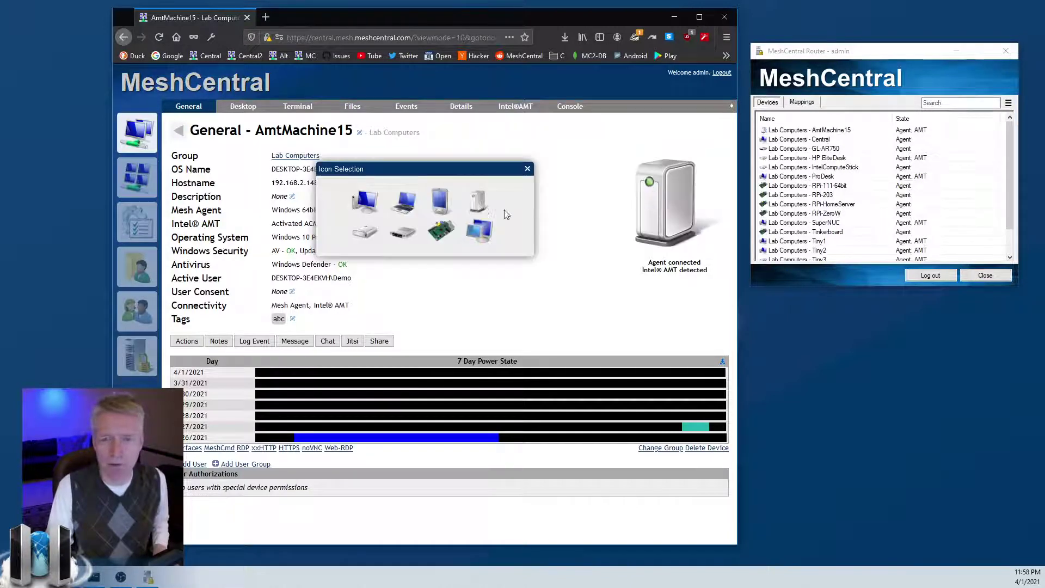
left_click(369, 205)
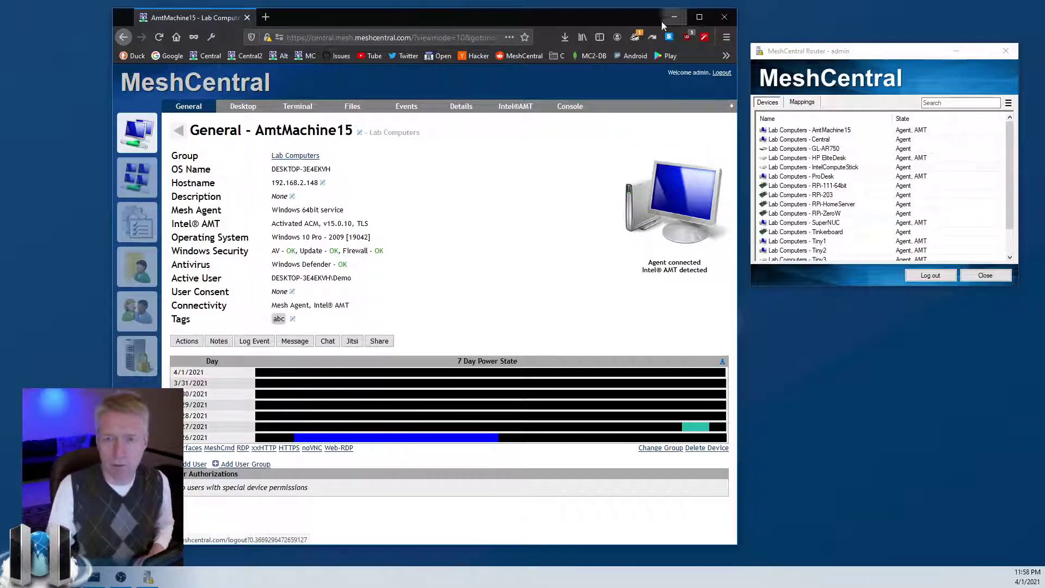
Start a new port mapping for RPi-111-64bit from the router's Devices list
left_click_drag(662, 21, 604, 16)
mouse_move(842, 57)
left_mouse_down()
mouse_move(540, 125)
mouse_move(632, 131)
left_mouse_up()
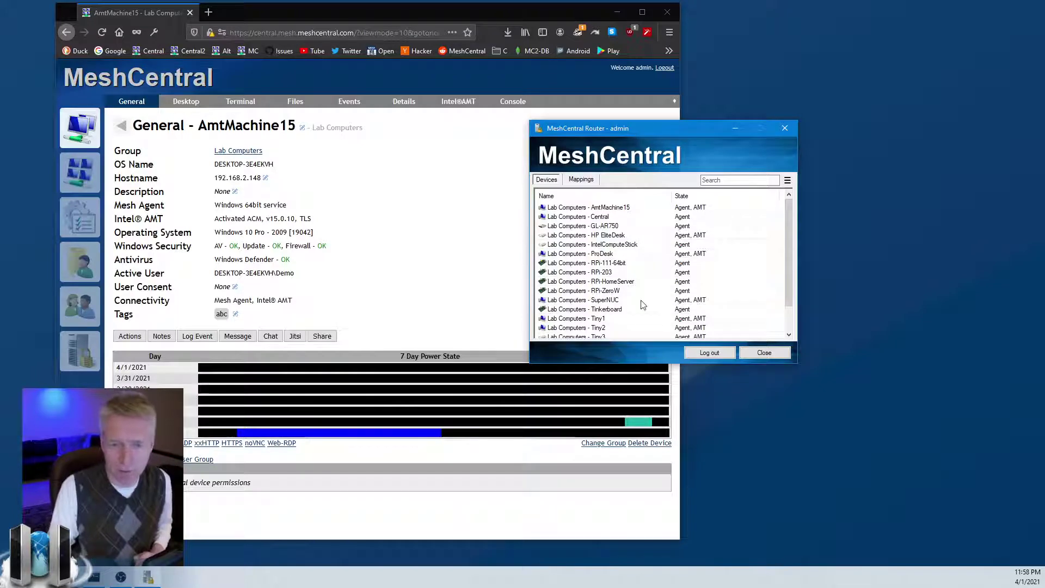
left_click(619, 265)
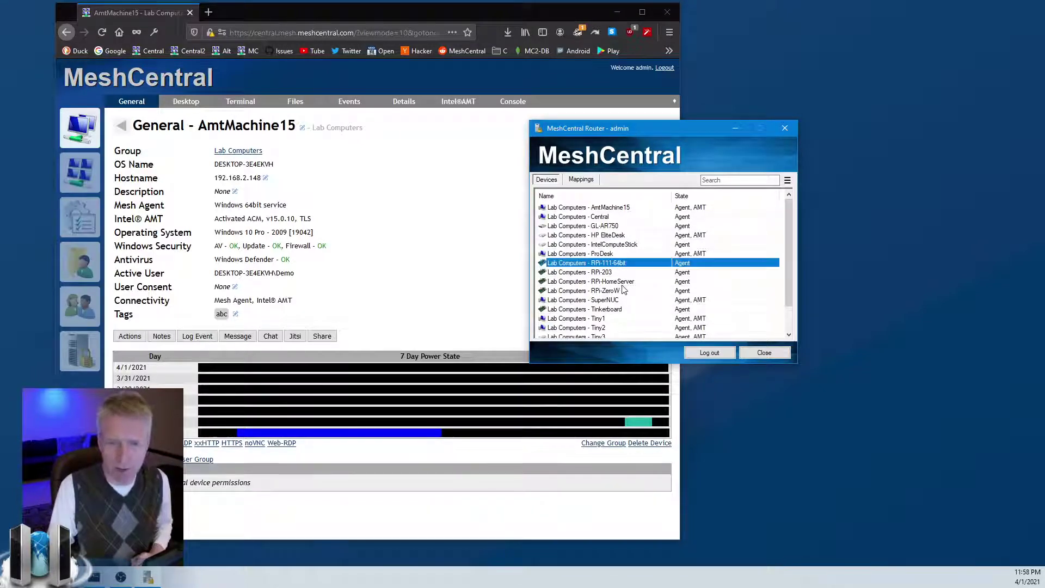
right_click(624, 267)
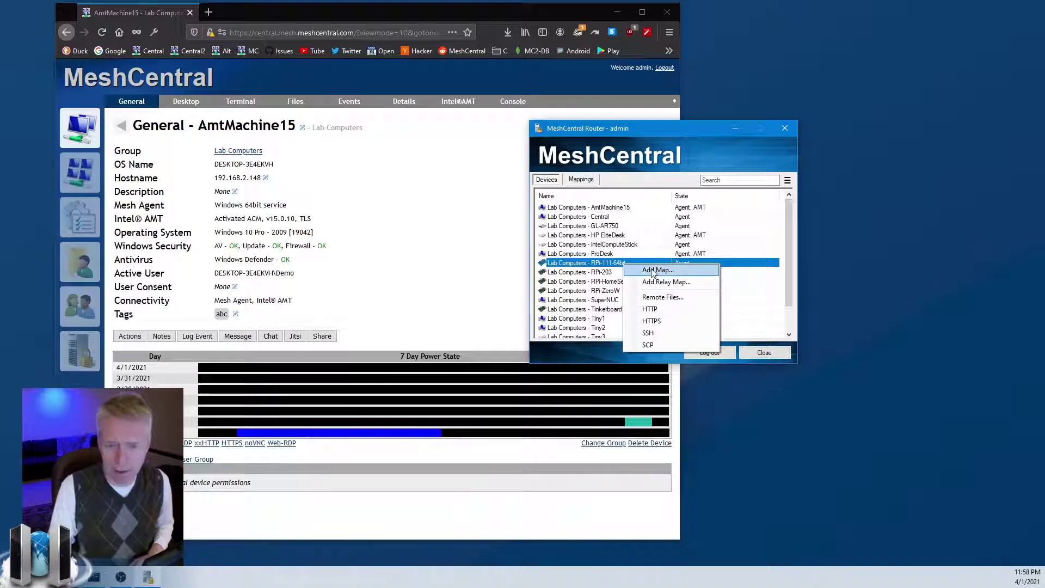
left_click(653, 271)
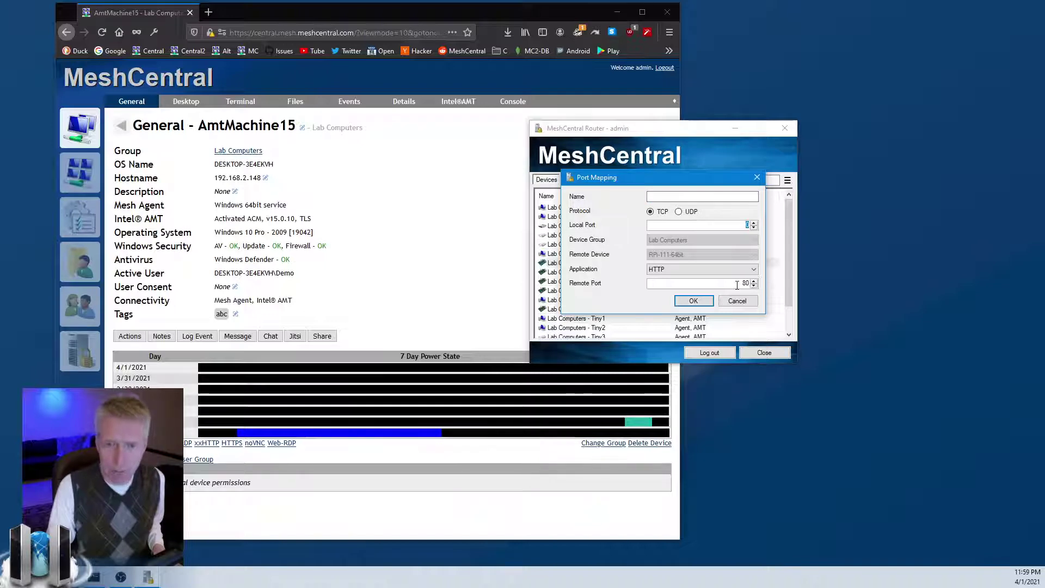
Save a PuTTY mapping for RPi-111-64bit, local port 63228 to remote port 22
left_click_drag(737, 285, 780, 283)
left_click(716, 270)
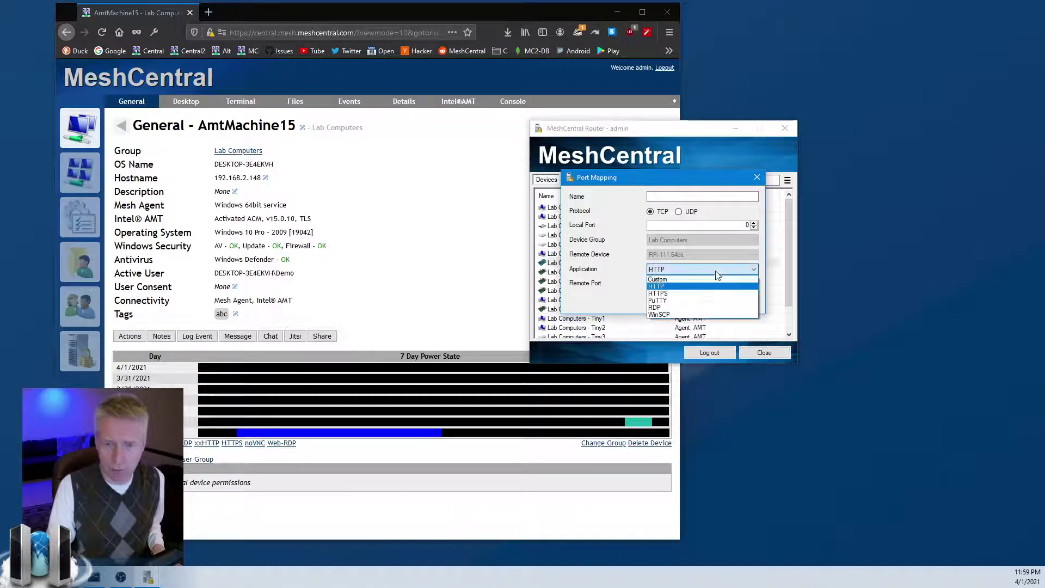
left_click(702, 301)
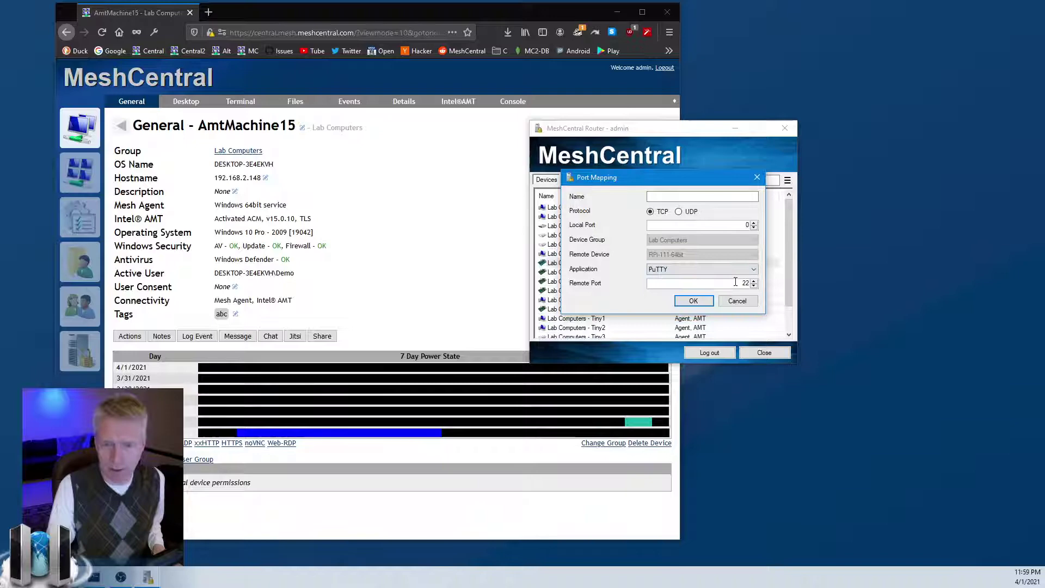
left_click(703, 304)
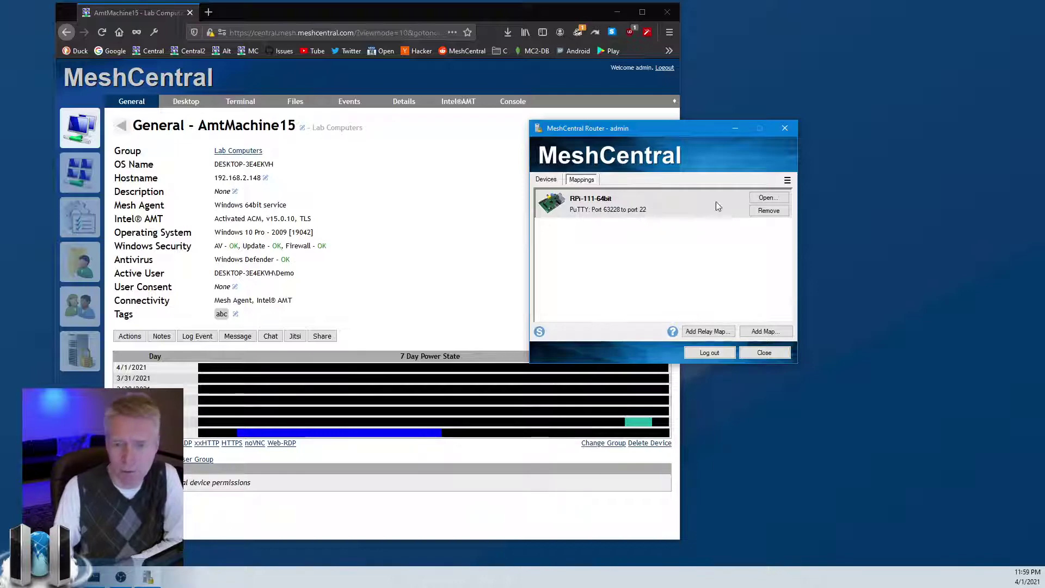
left_click(768, 198)
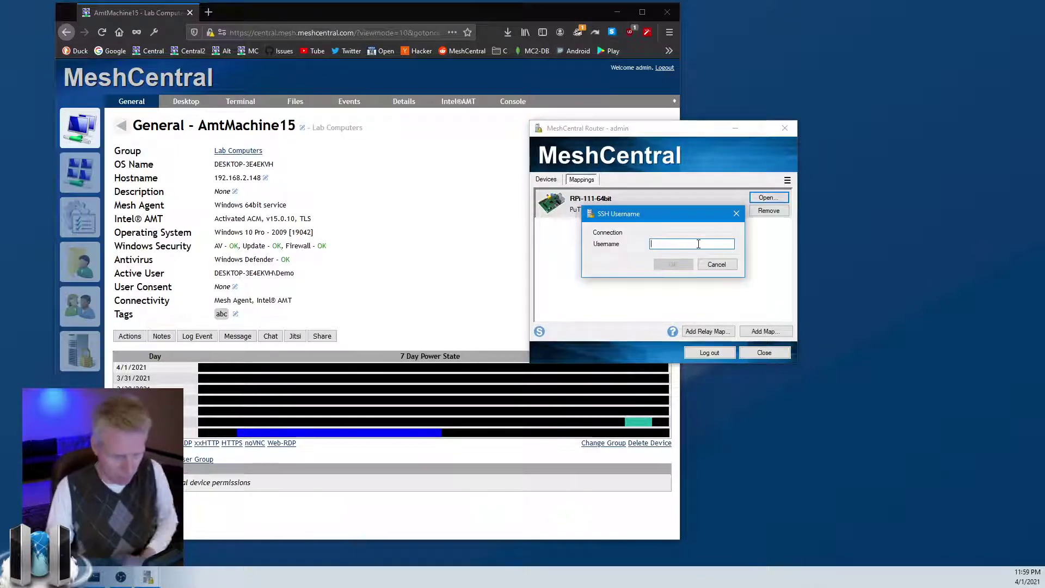
type("pi")
key("Return")
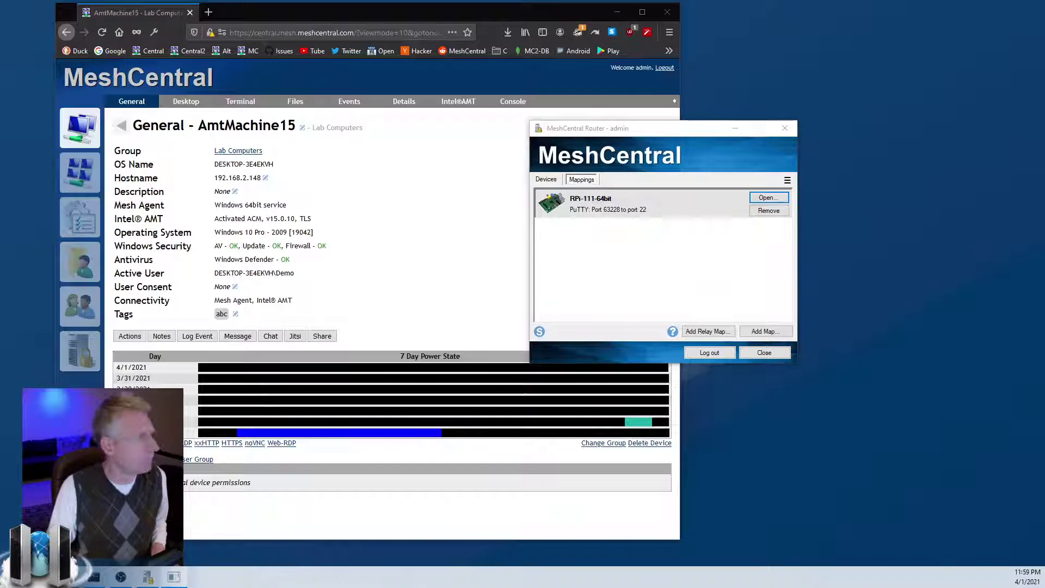
left_click_drag(610, 186, 724, 224)
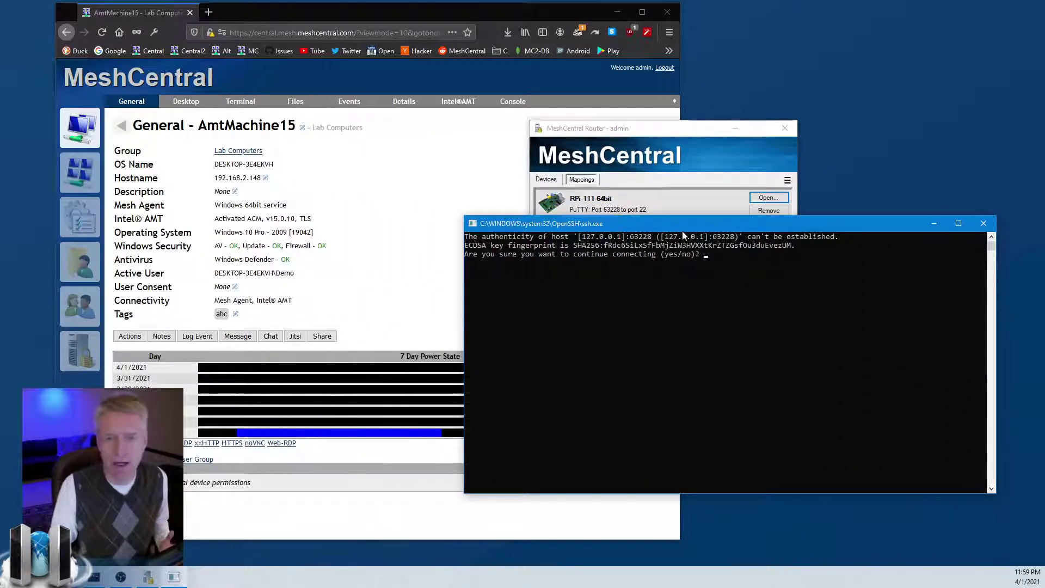
left_click_drag(683, 227, 690, 280)
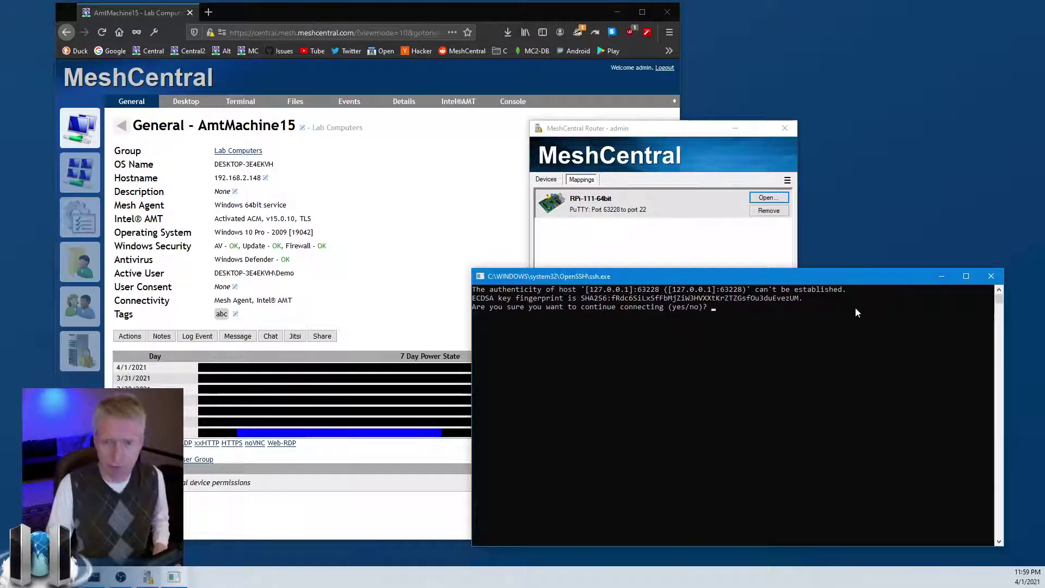
key("ctrl+c")
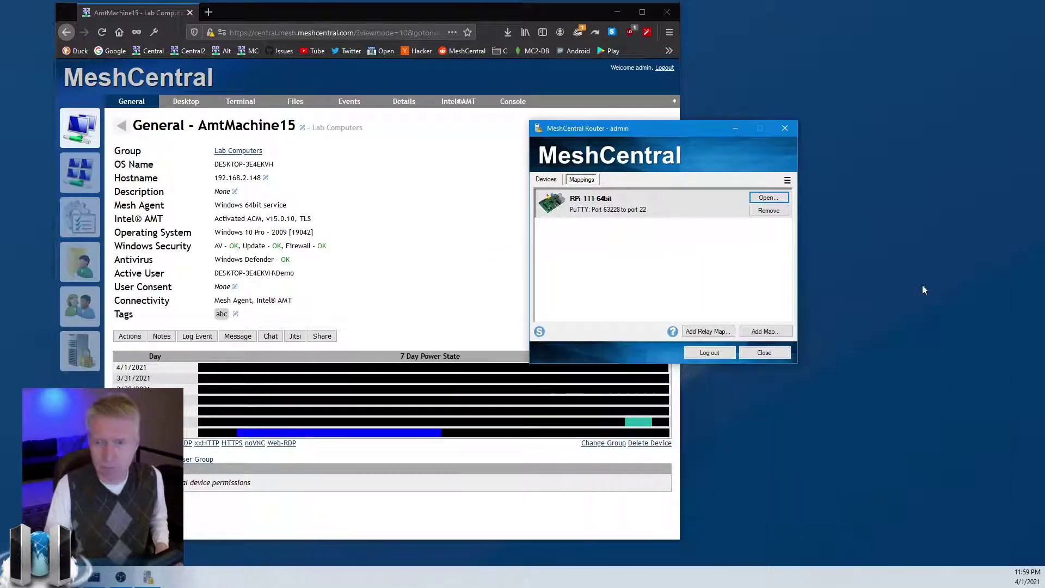
Remove the RPi-111-64bit mapping and start an SSH connection to RPi-203
left_click(753, 214)
left_click(553, 180)
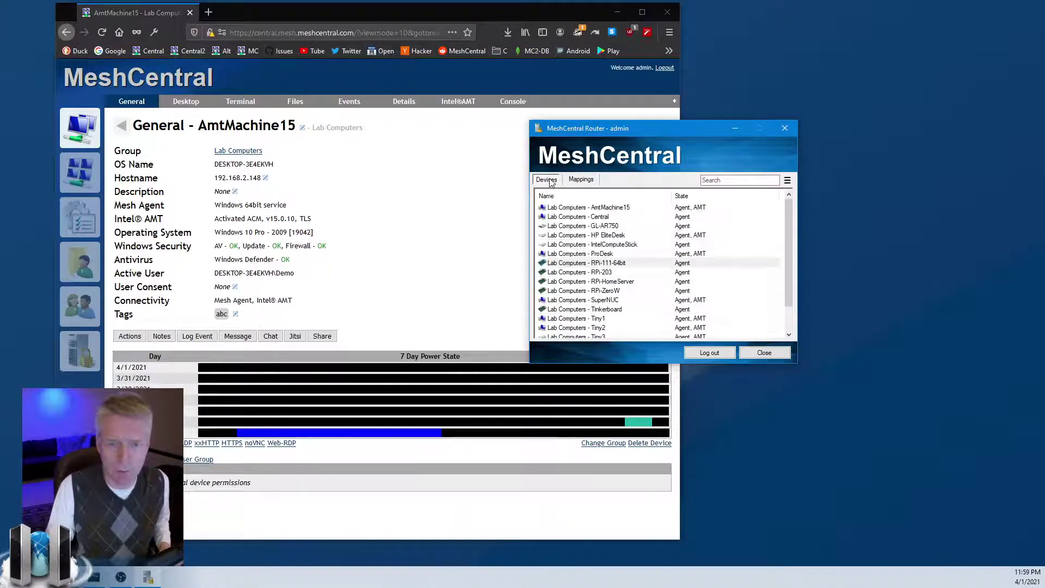
scroll(644, 281, "down", 1)
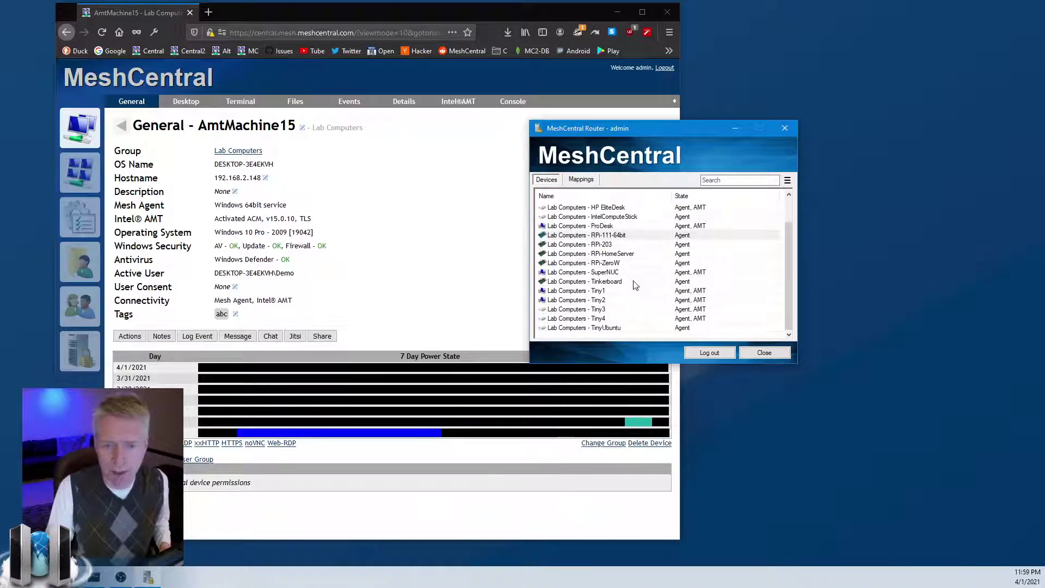
right_click(609, 245)
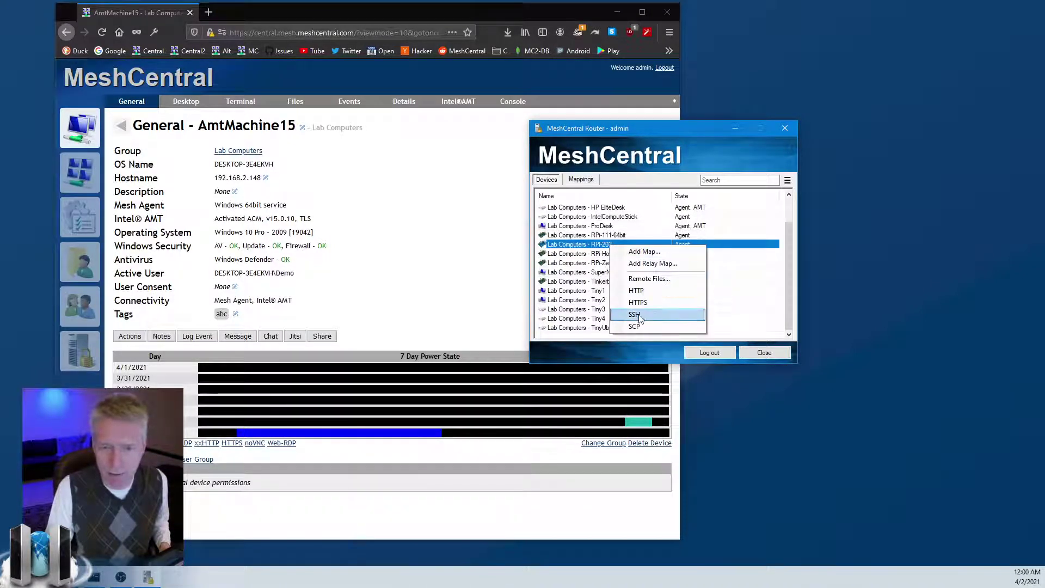
left_click(635, 315)
Enter username 'pi' and accept RPi-203's host key with 'yes'
type("pi")
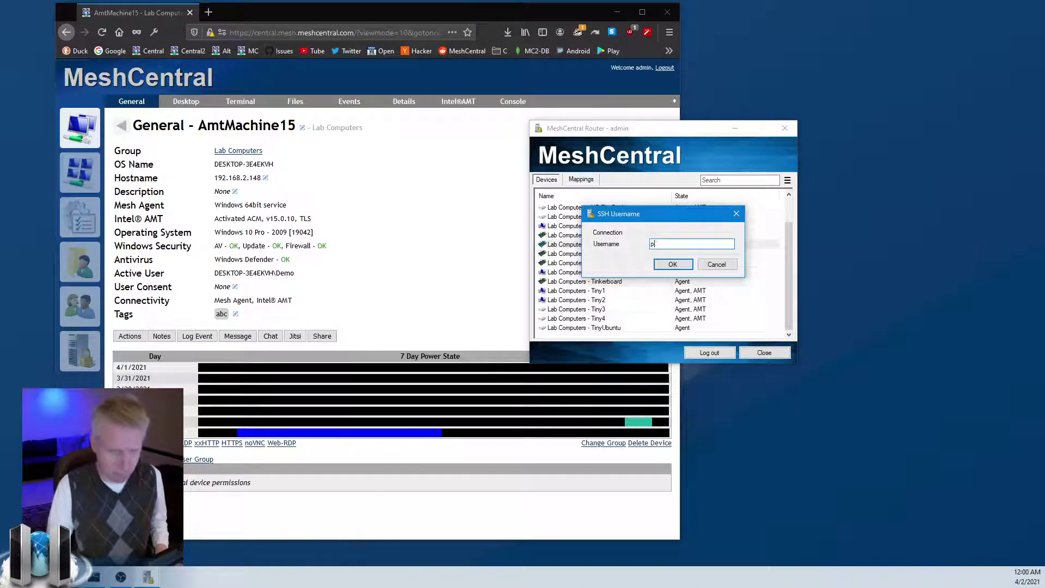
key("Return")
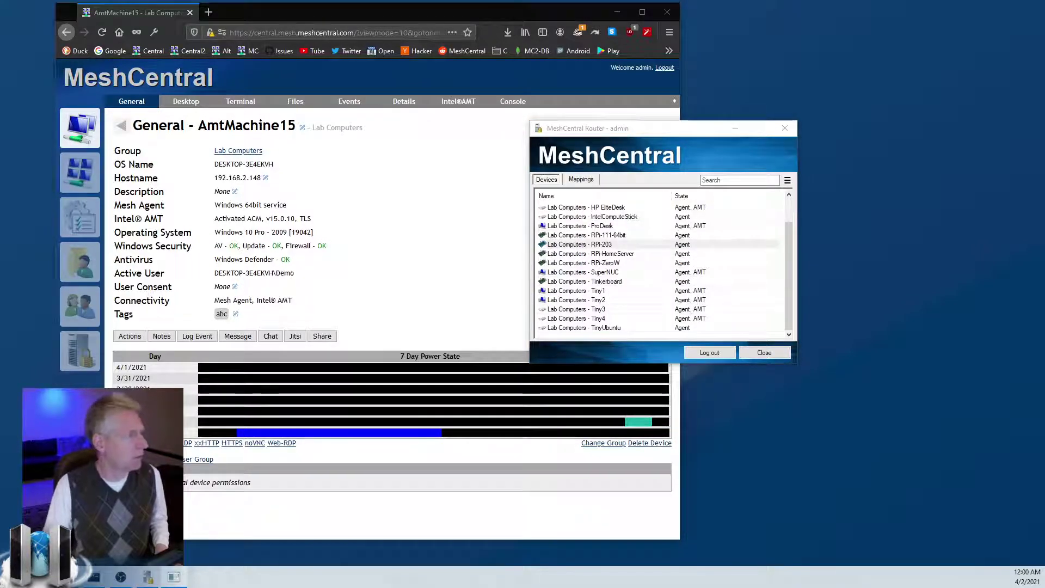
mouse_move(301, 114)
left_mouse_down()
mouse_move(751, 265)
mouse_move(720, 246)
left_mouse_up()
type("yes")
key("Return")
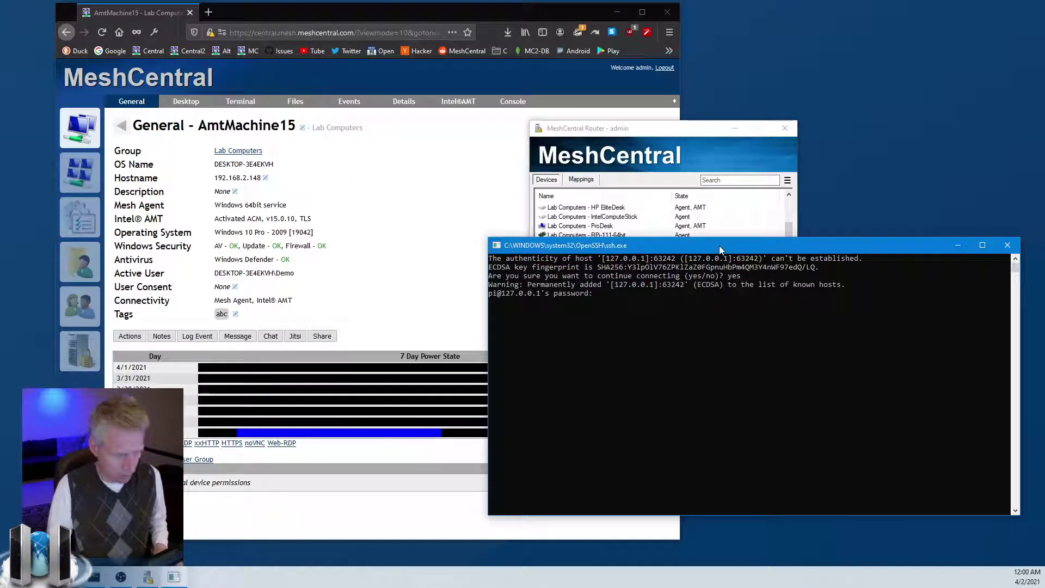
Log in to RPi-203 and run 'ls' to list its home files
key("Return")
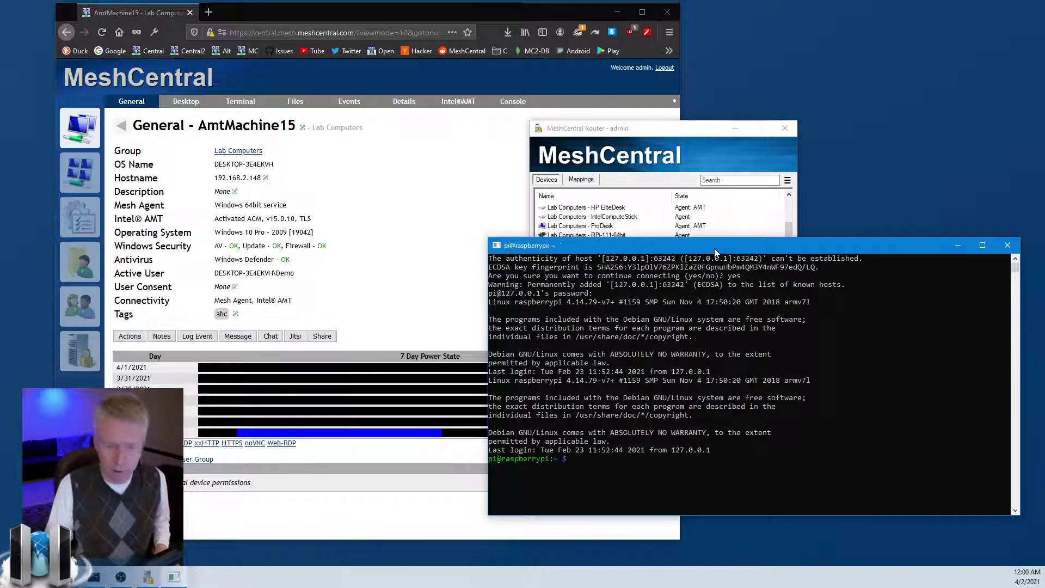
type("ls")
key("Return")
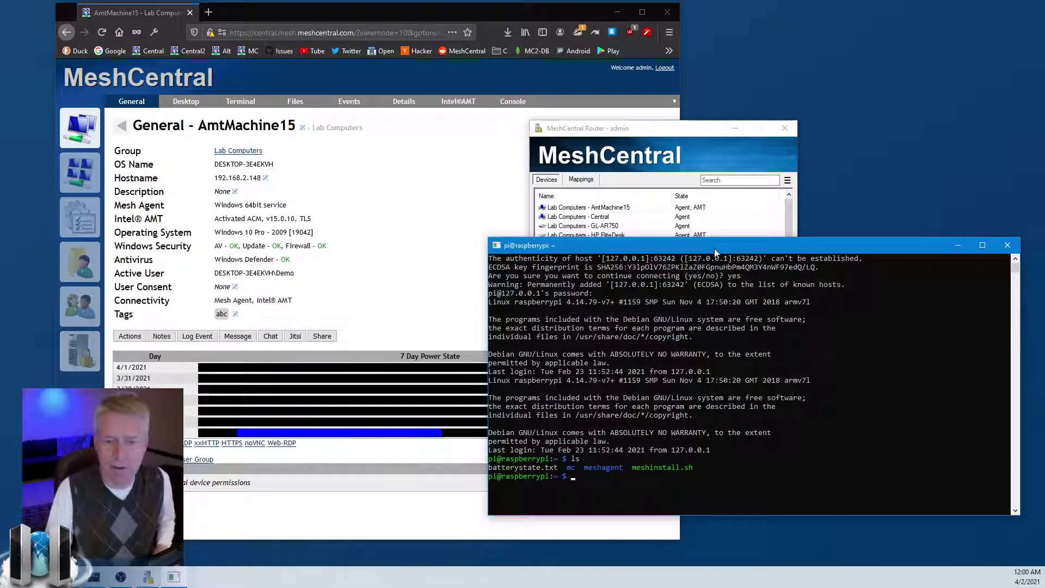
left_click_drag(711, 248, 699, 337)
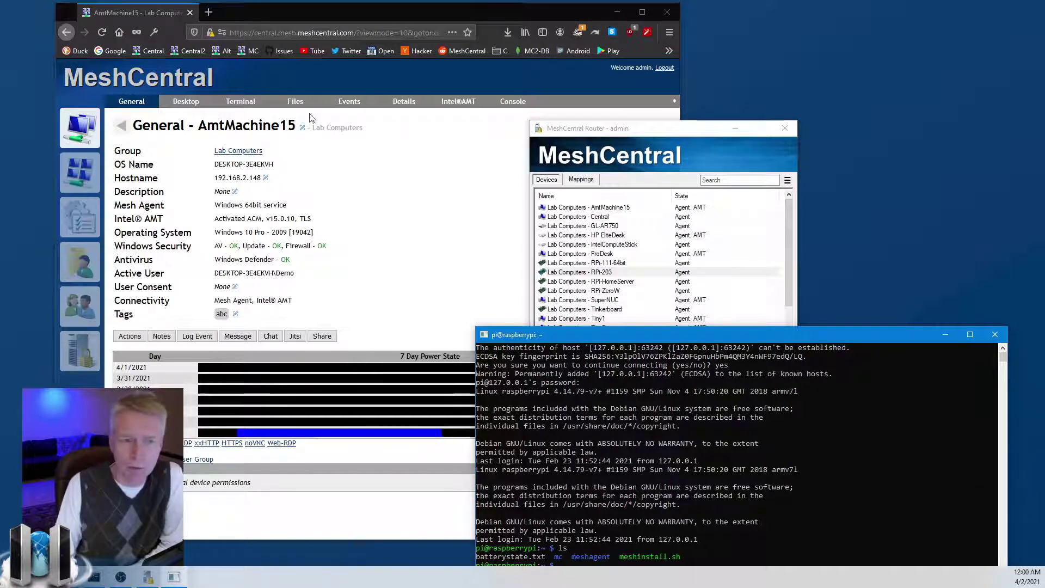
Check the router's Mappings tab and close the SSH terminal
left_click(585, 181)
mouse_move(628, 129)
left_mouse_down()
mouse_move(787, 2)
mouse_move(813, 0)
left_mouse_up()
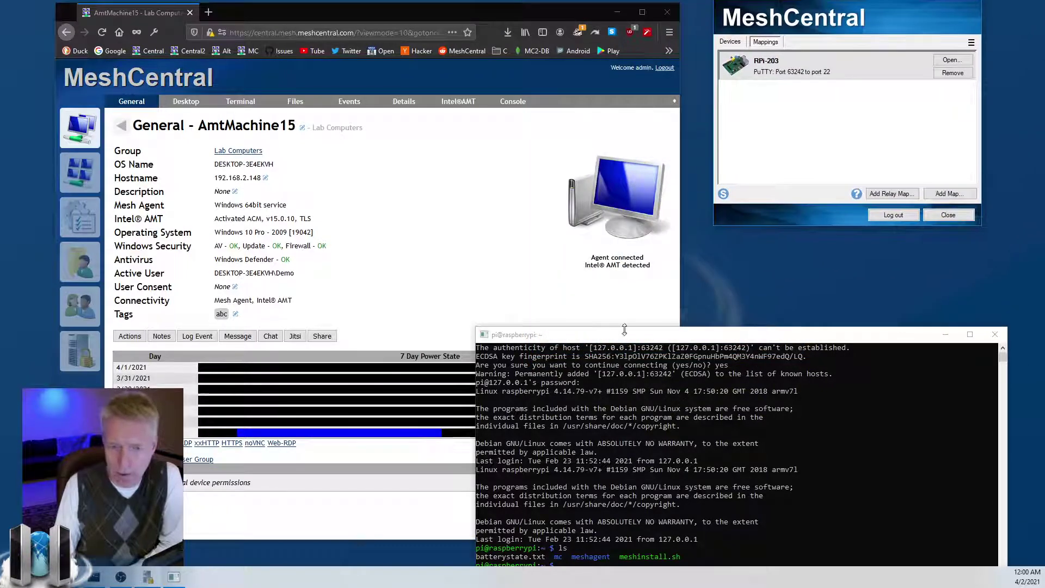
mouse_move(624, 329)
left_mouse_down()
mouse_move(622, 295)
mouse_move(589, 221)
left_mouse_up()
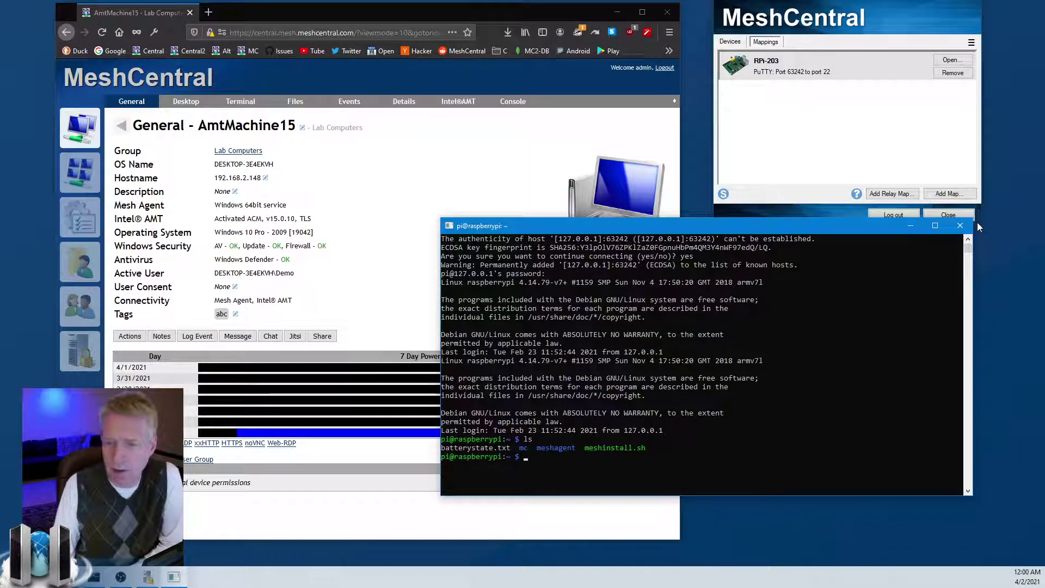
left_click(960, 225)
Launch an RDP session to Lab Computers - Central and view its 63256-to-3389 mapping
left_click(730, 42)
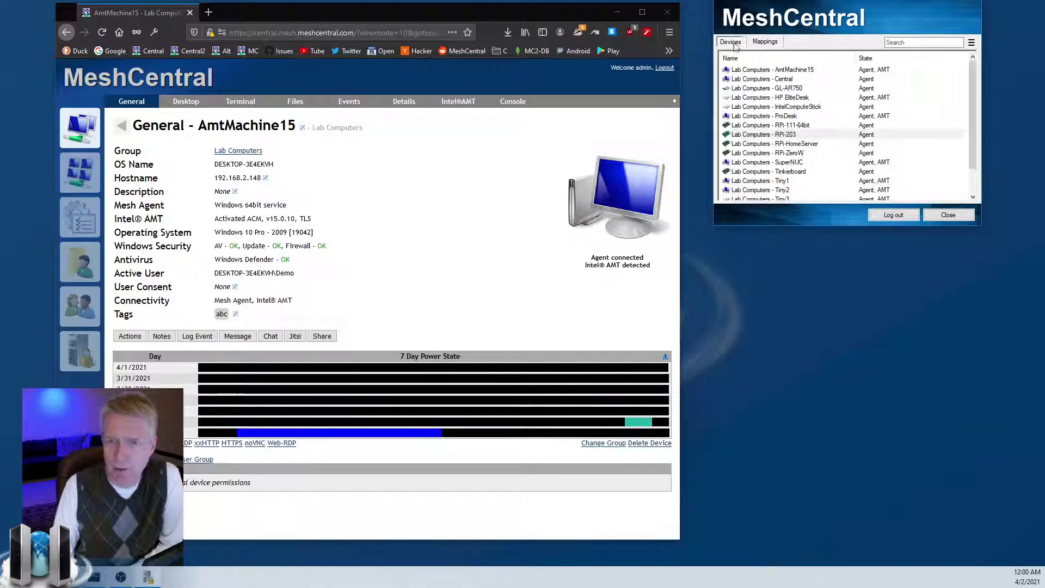
right_click(802, 80)
mouse_move(847, 112)
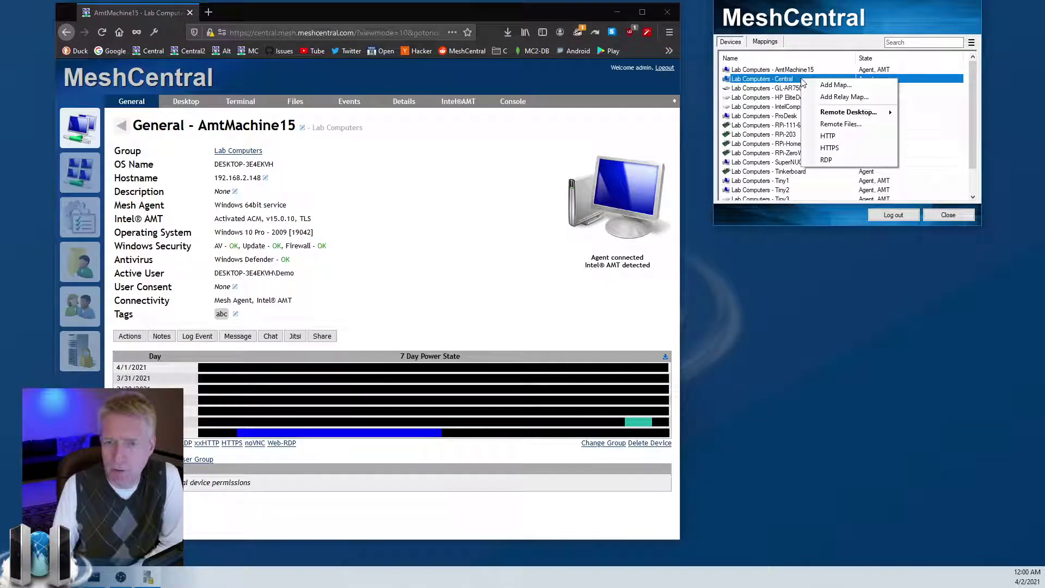
left_click(827, 160)
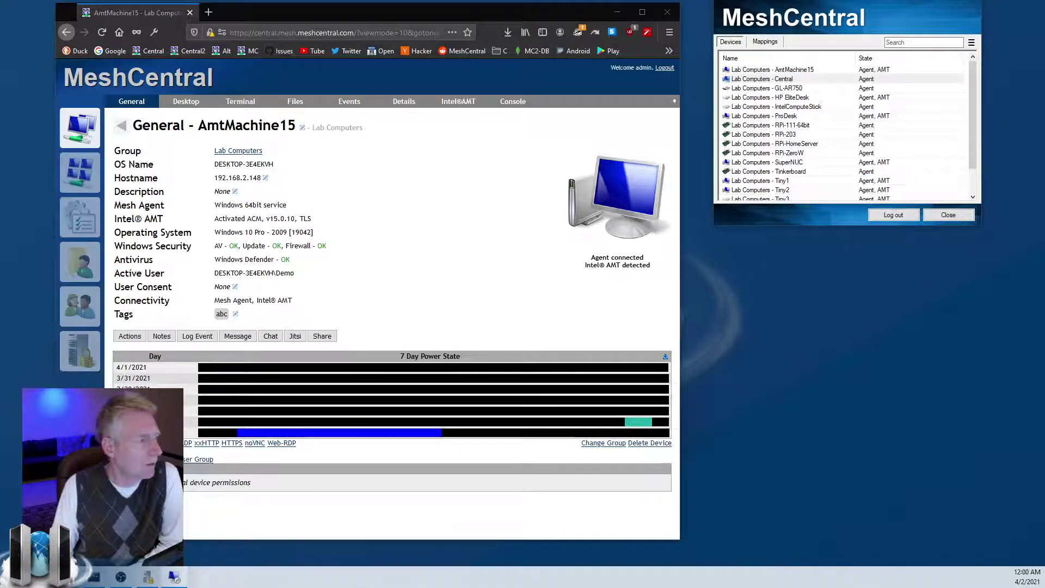
left_click_drag(656, 213, 530, 159)
left_click(765, 42)
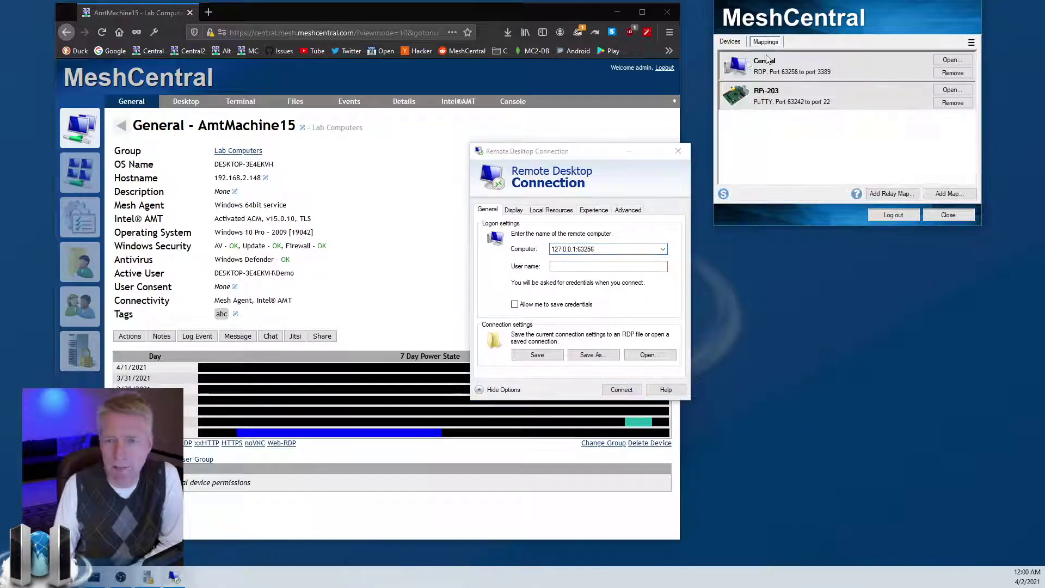
Check the 127.0.0.1:63256 address and empty user name, then close Remote Desktop Connection unconnected
left_click(576, 248)
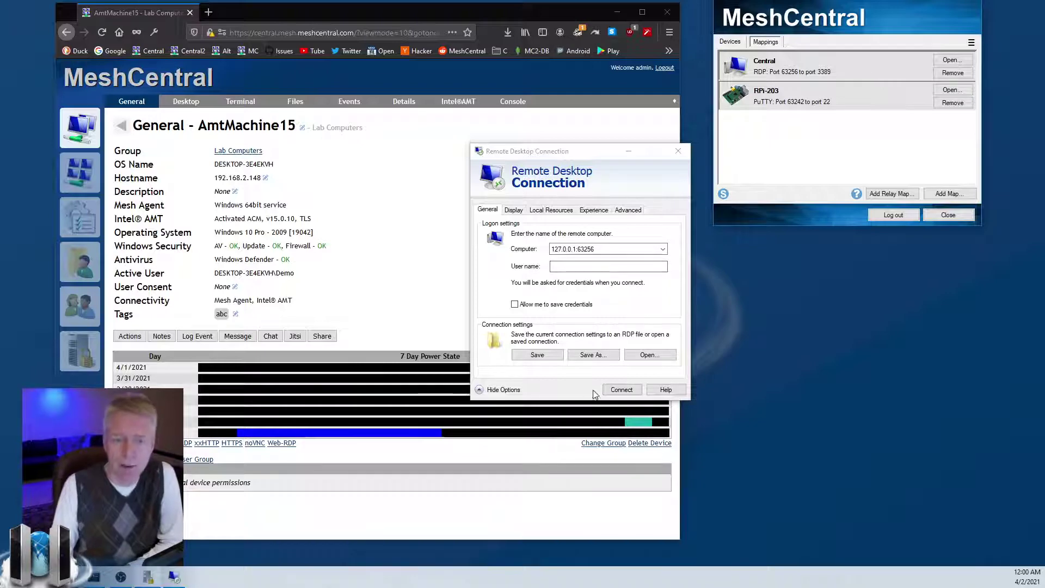
left_click(570, 265)
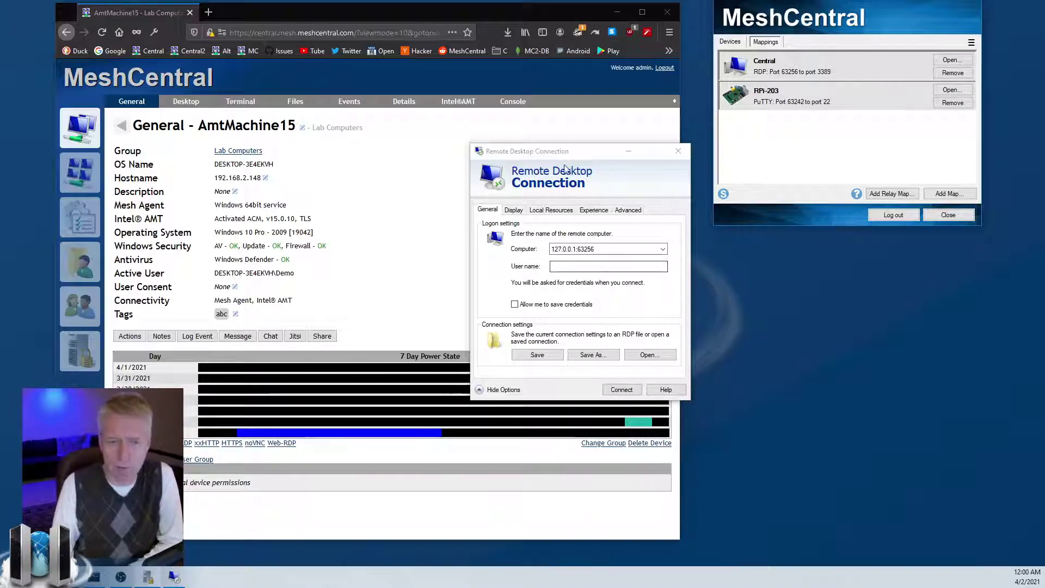
left_click_drag(560, 154, 612, 167)
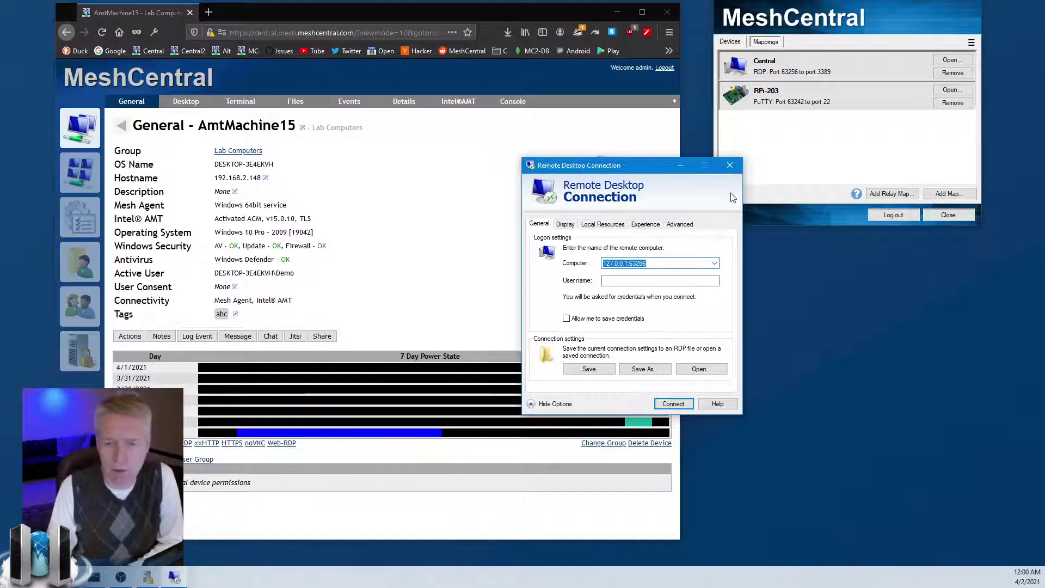
left_click_drag(644, 170, 638, 186)
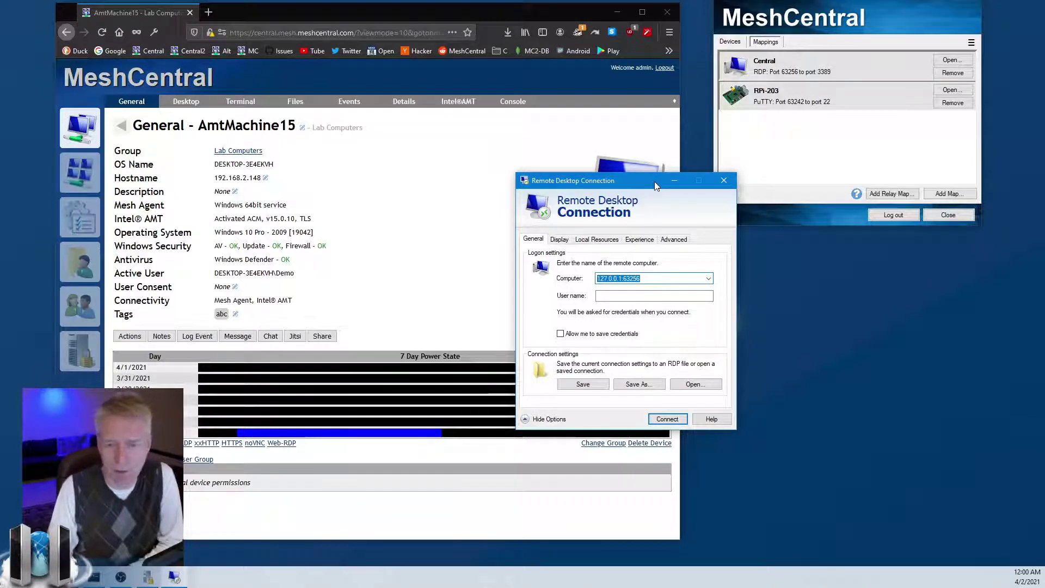
left_click(722, 181)
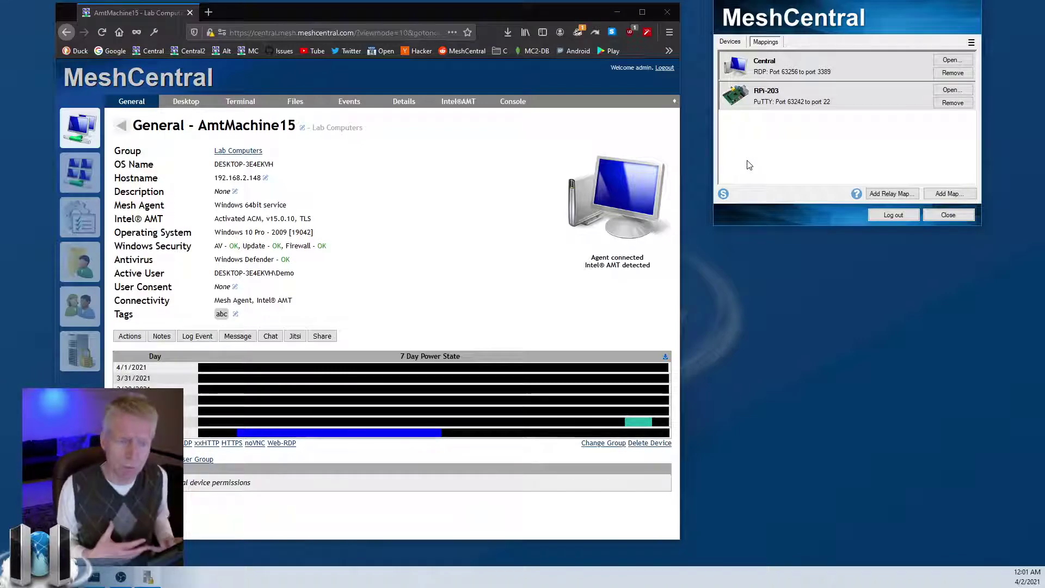
Open AmtMachine15's web Desktop page and return the Router to its Central and RPi-203 mappings
left_click(185, 102)
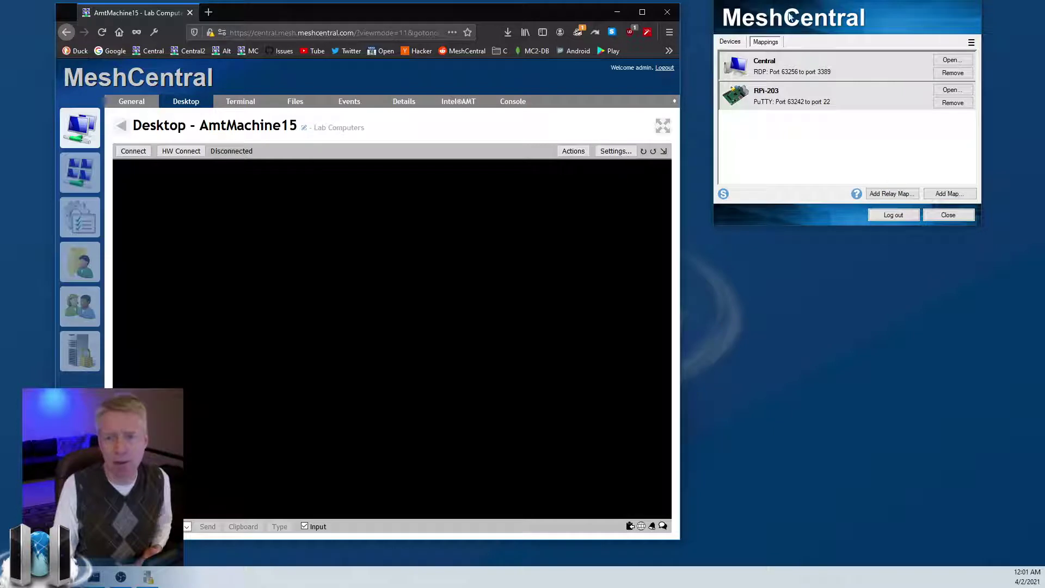
left_click_drag(790, 17, 807, 3)
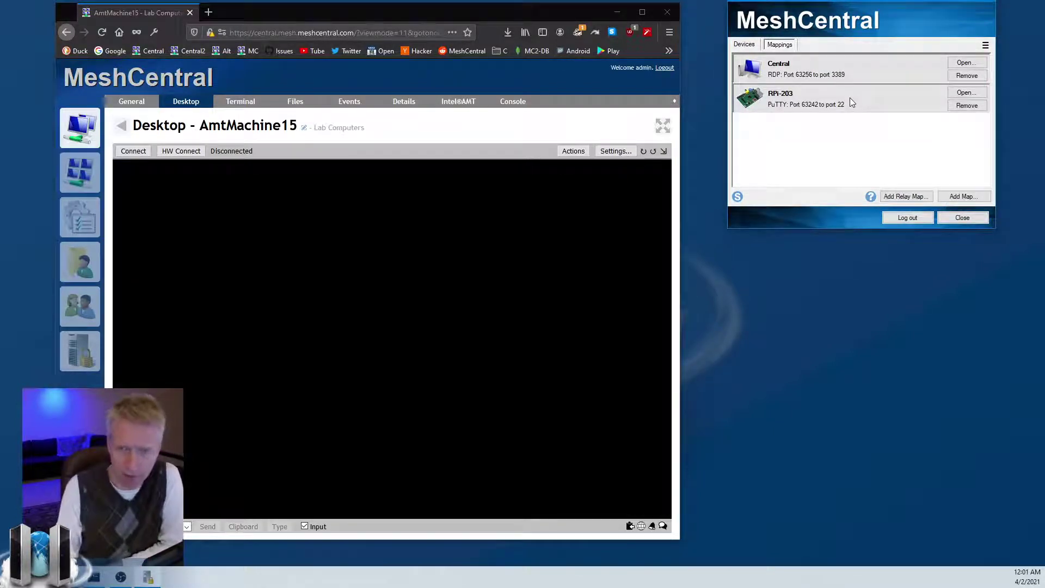
left_click(752, 47)
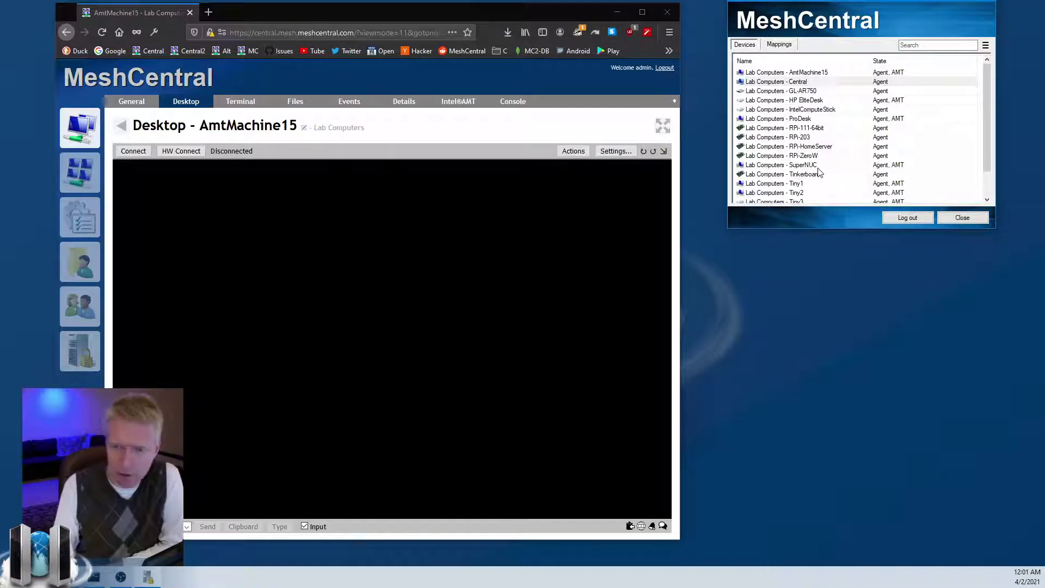
left_click(780, 43)
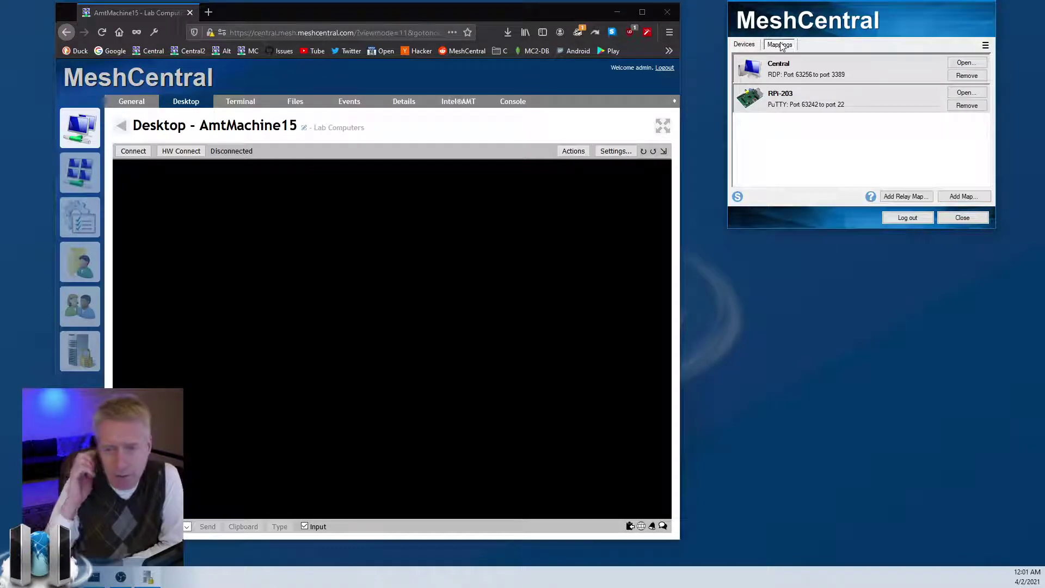
left_click_drag(829, 20, 820, 56)
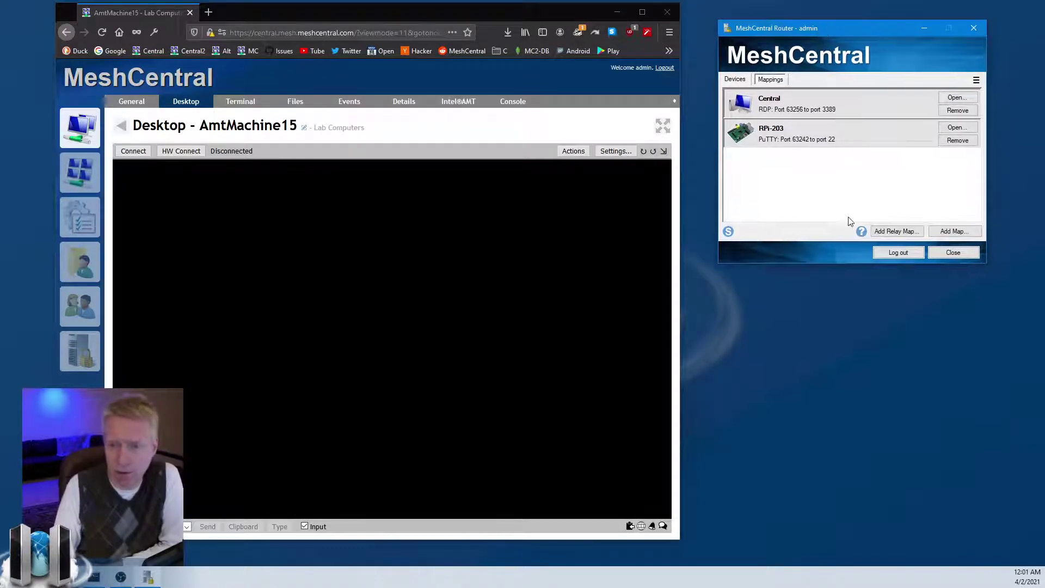
Preview the Add Map and Add Relay Map forms, cancelling both without adding a mapping
left_click(954, 231)
left_click(928, 200)
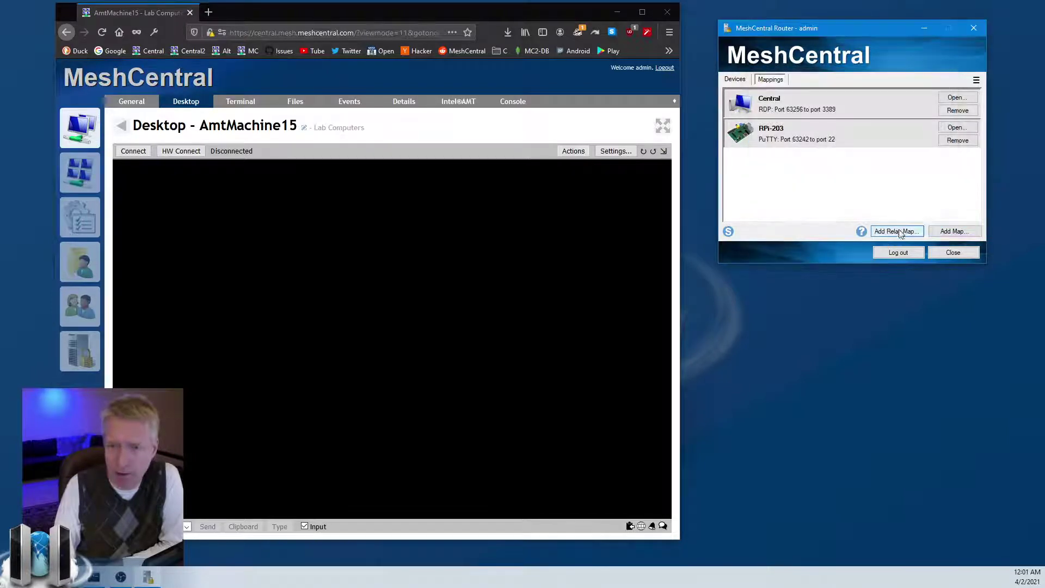
left_click(899, 233)
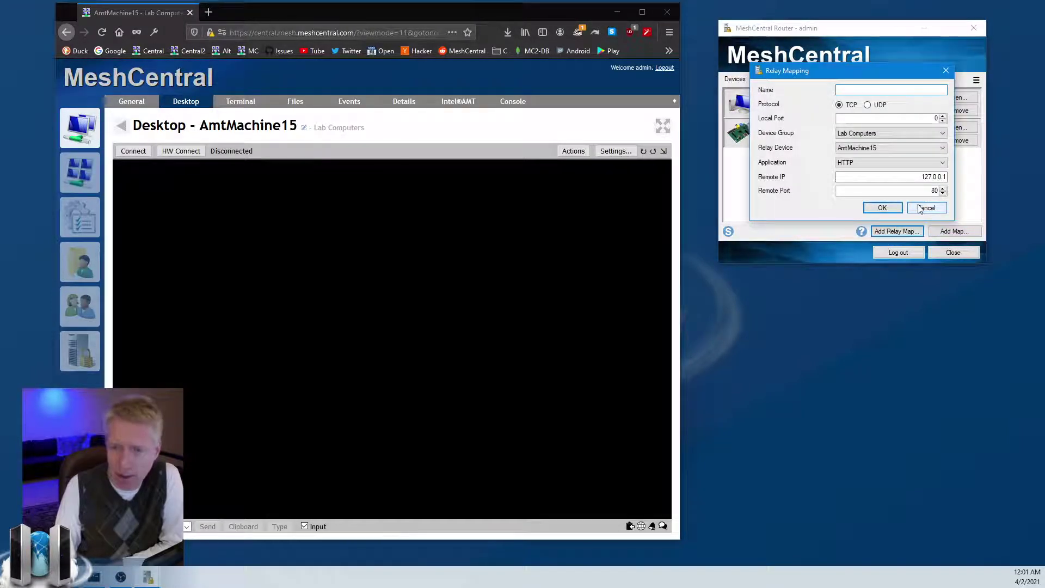
left_click(728, 232)
Show the Port Mapping Help diagrams for normal versus relay maps and reposition the window
left_click(911, 173)
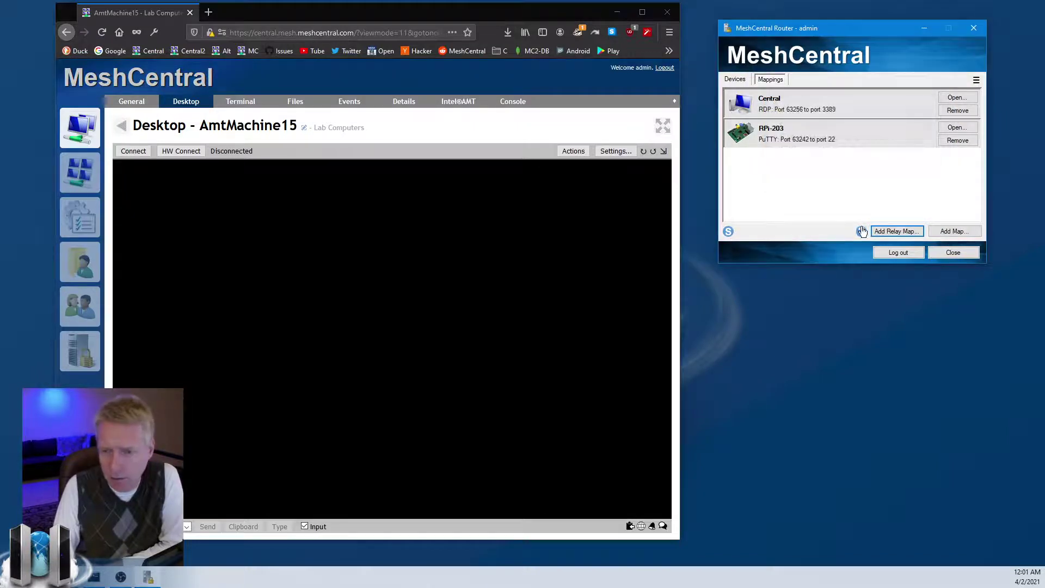
left_click(862, 231)
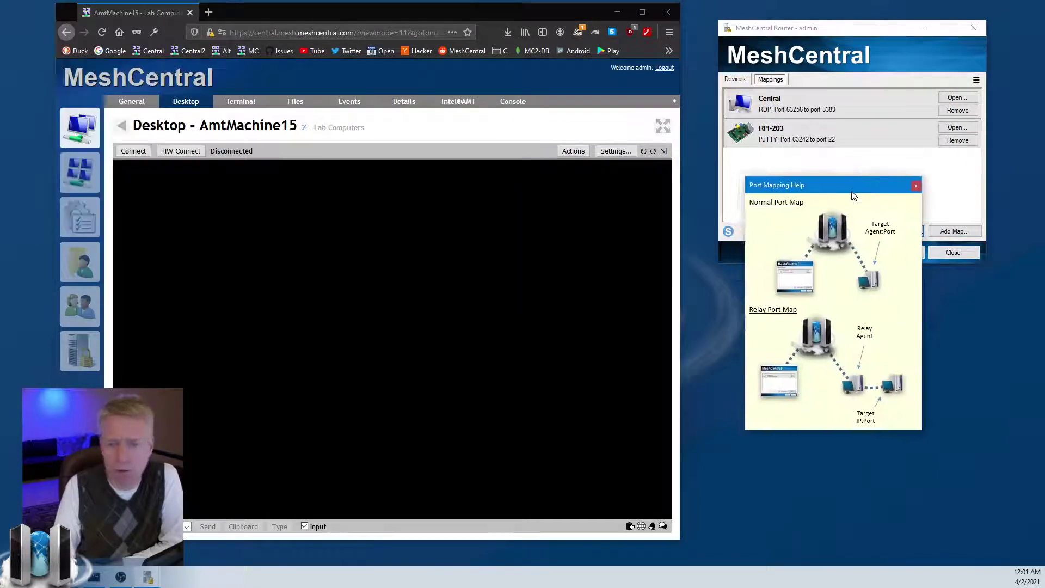
left_click_drag(852, 189, 810, 159)
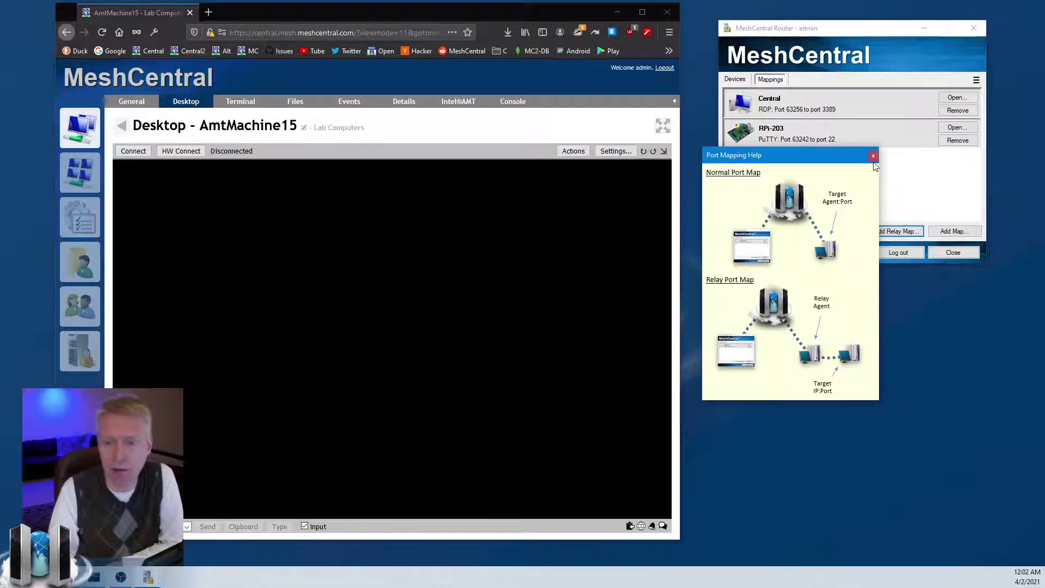
Close the port mapping help and show the Router's list of lab devices
left_click(877, 172)
left_click(735, 79)
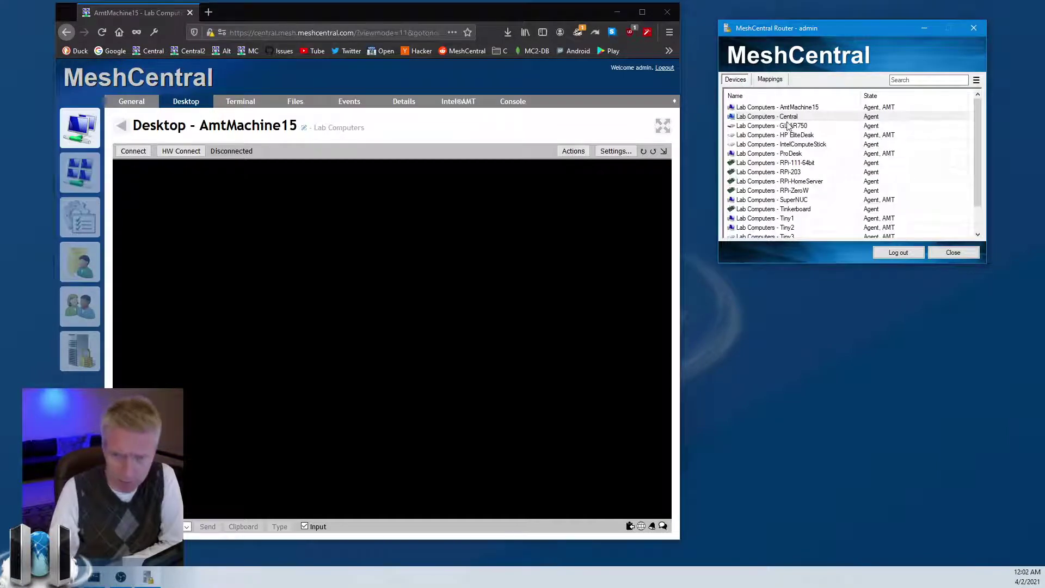
scroll(795, 192, "down", 1)
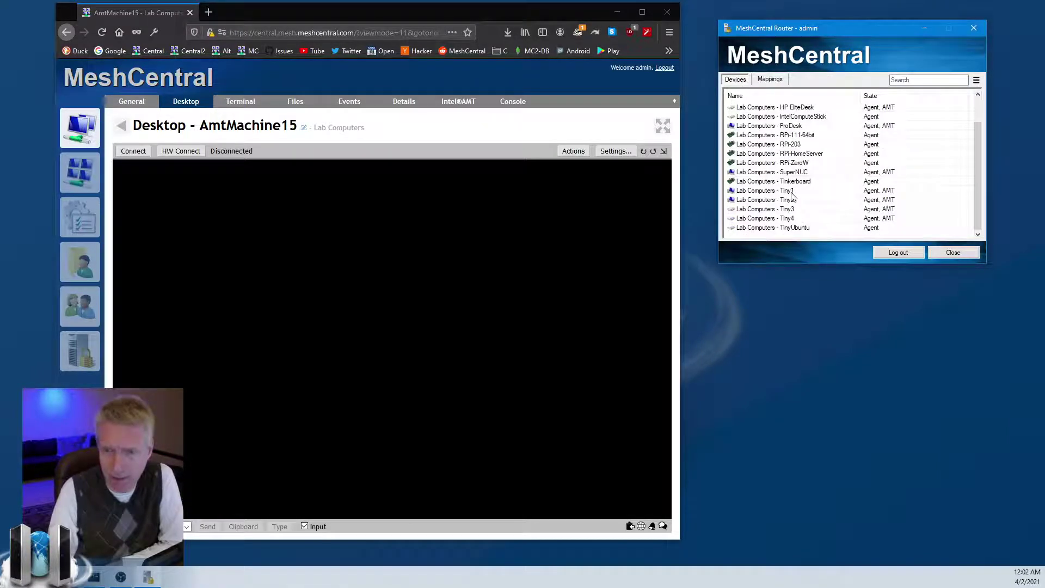
Start a native remote desktop session to Tiny1 and return the web console to My Devices
right_click(792, 194)
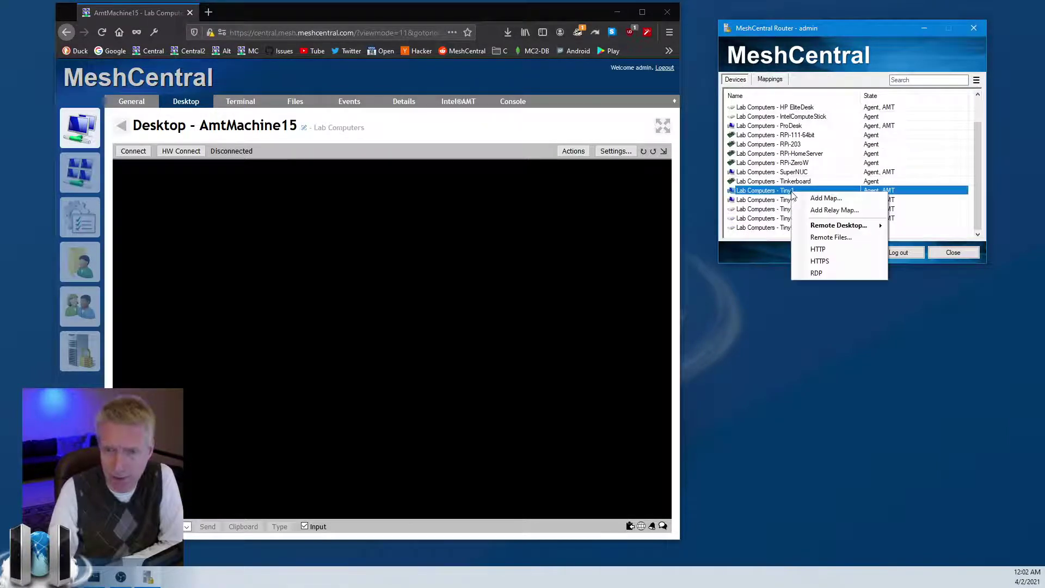
left_click(821, 225)
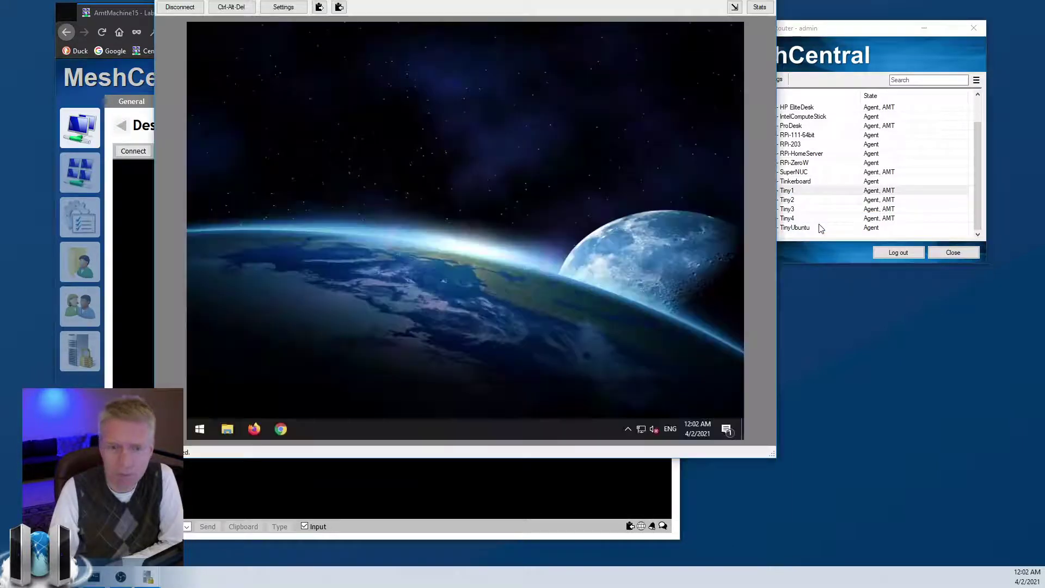
mouse_move(449, 2)
left_mouse_down()
mouse_move(773, 0)
mouse_move(676, 0)
left_mouse_up()
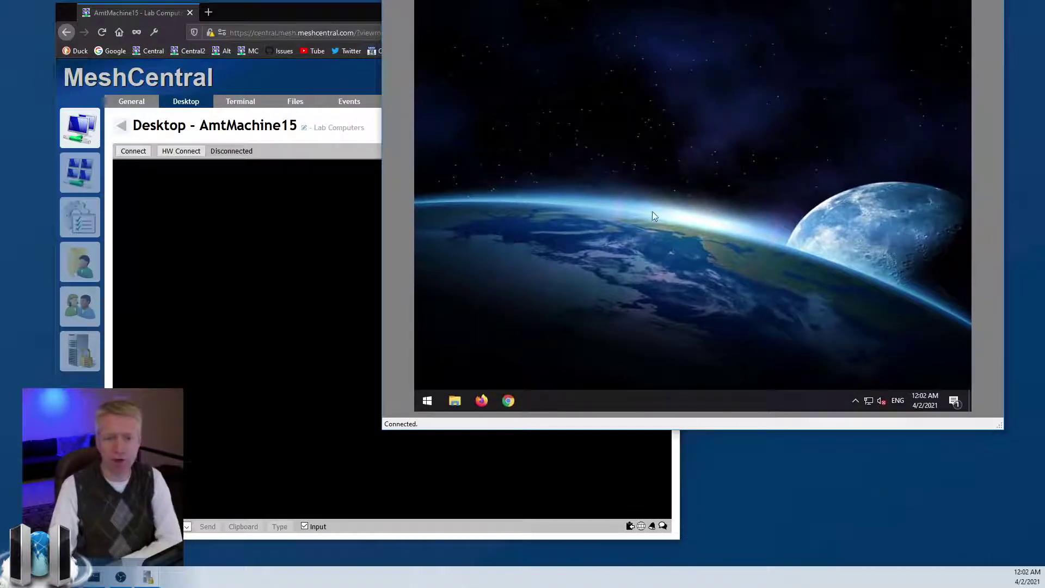
left_click(263, 299)
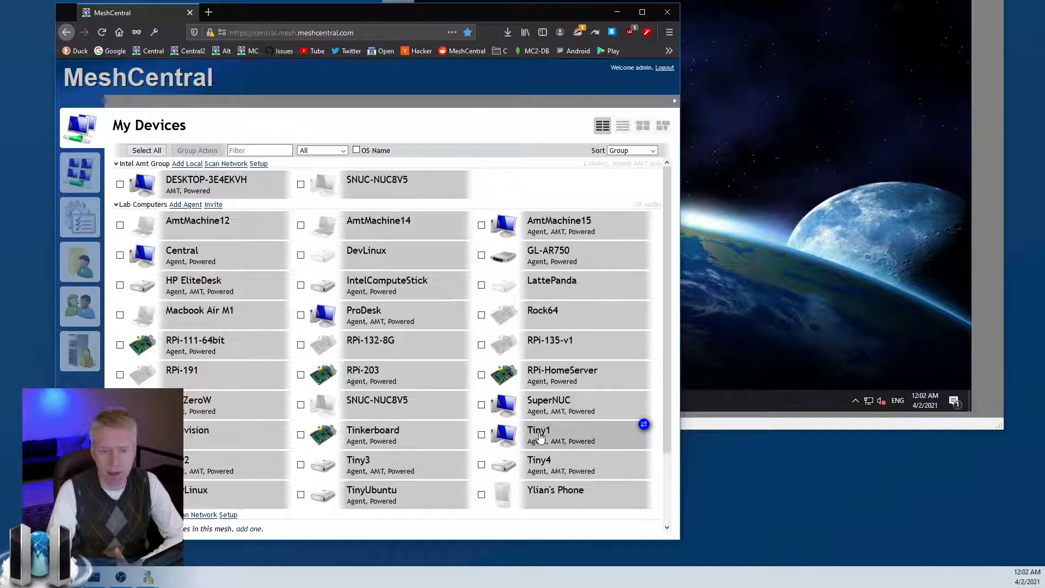
Connect Tiny1's web remote desktop from its Desktop page in the console
left_click(512, 435)
left_click(185, 101)
left_click(146, 150)
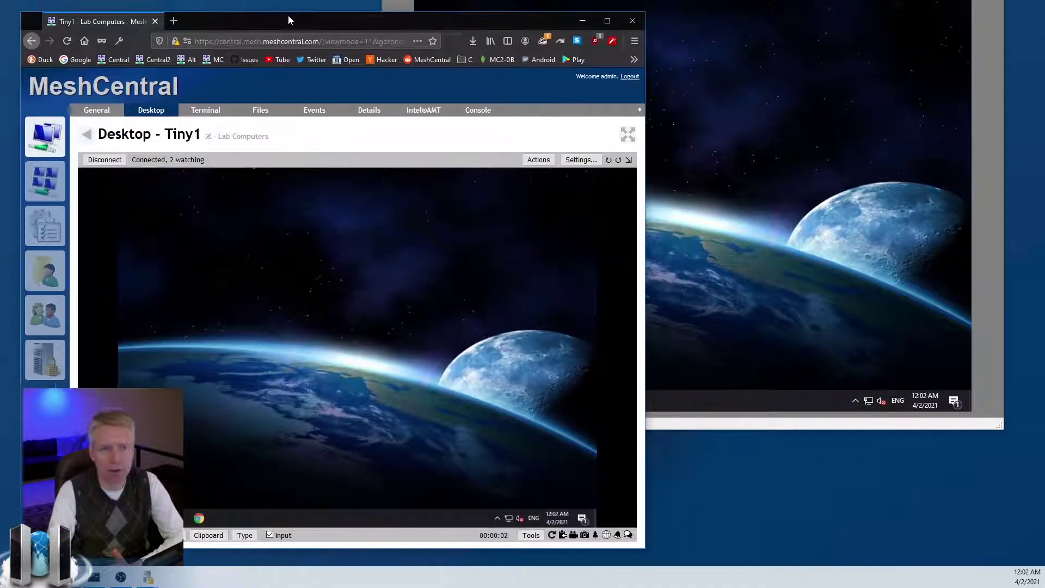
Reposition and enlarge the native Tiny1 remote desktop window beside the browser
left_click_drag(321, 11, 285, 20)
left_click(717, 129)
left_click_drag(421, 107, 430, 98)
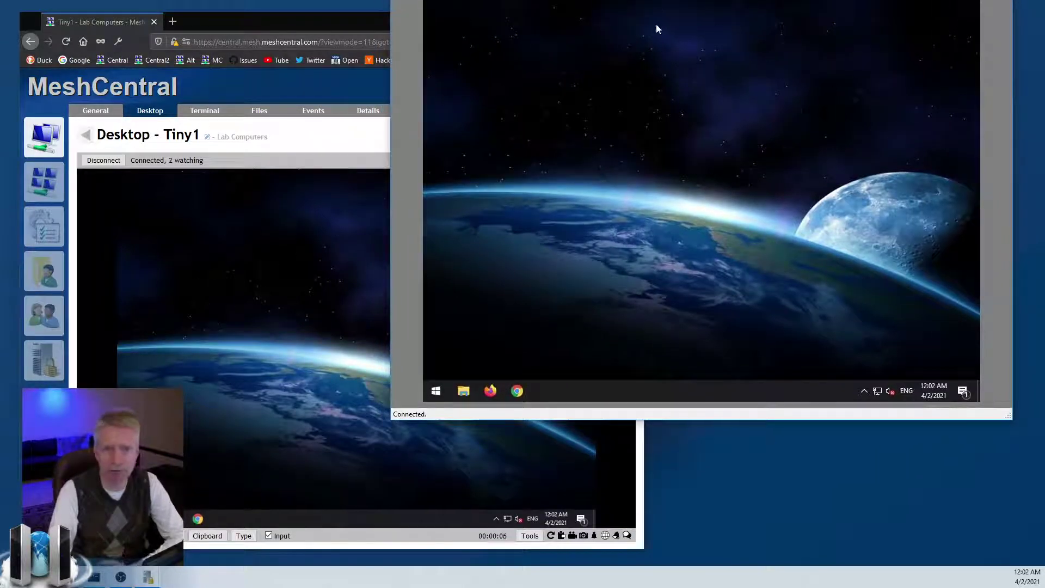
left_click_drag(391, 420, 391, 433)
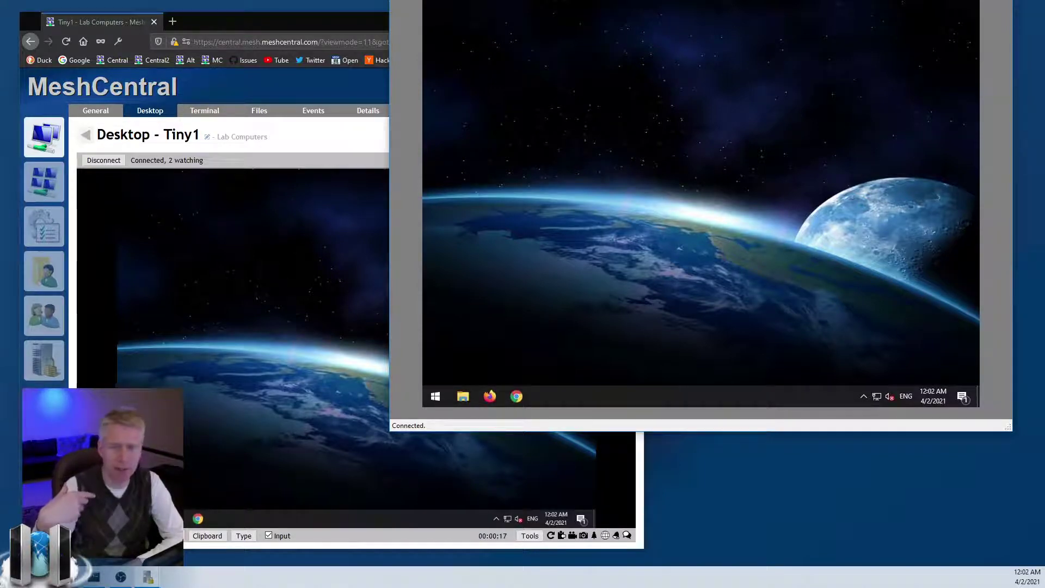
Review the native session's display settings and traffic stats (83 KB incoming, 7% compression), then dismiss them
left_click(356, 135)
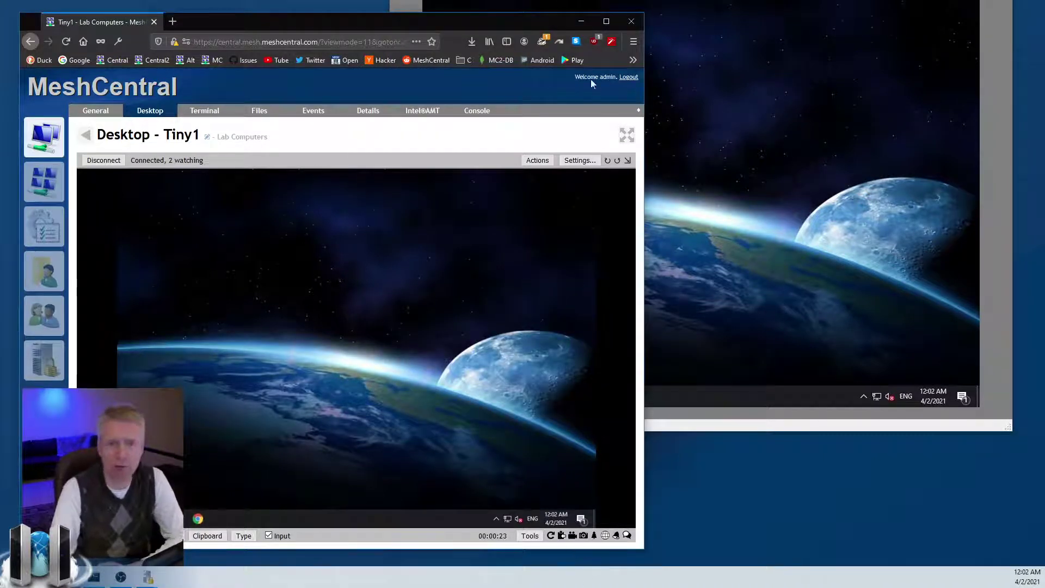
left_click(708, 180)
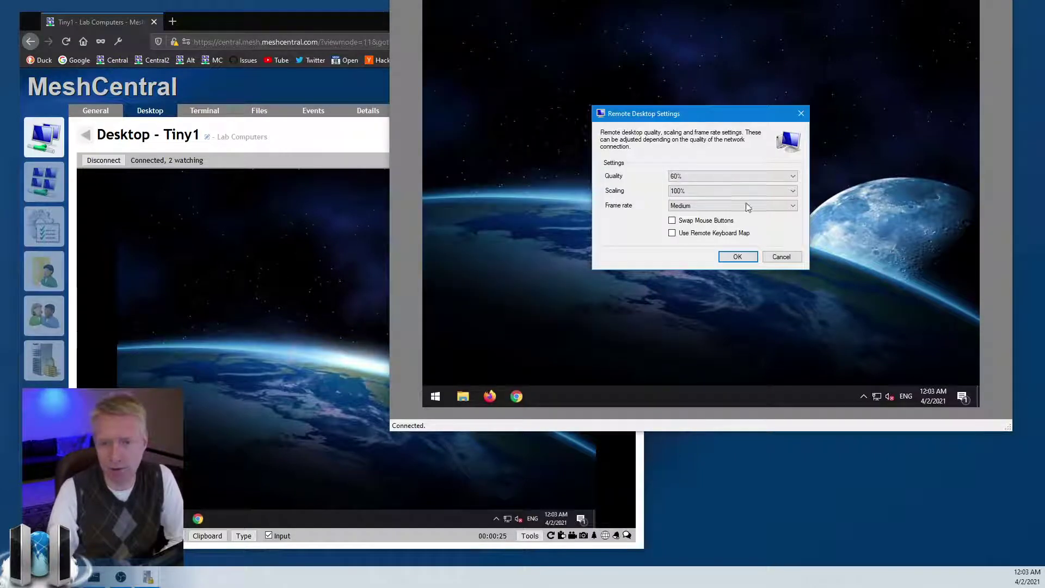
left_click(768, 256)
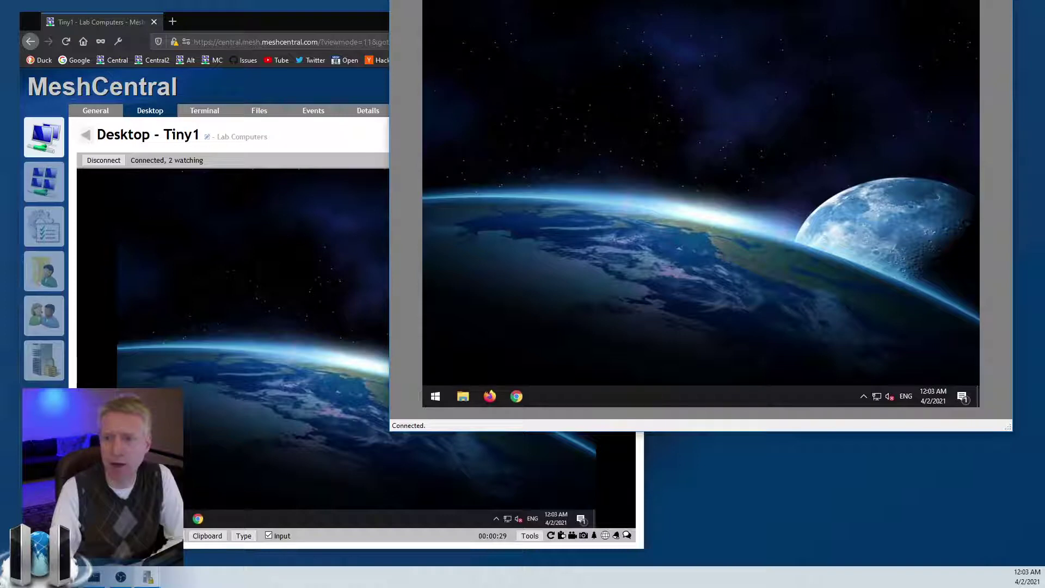
mouse_move(173, 16)
left_mouse_down()
mouse_move(572, 237)
mouse_move(858, 363)
left_mouse_up()
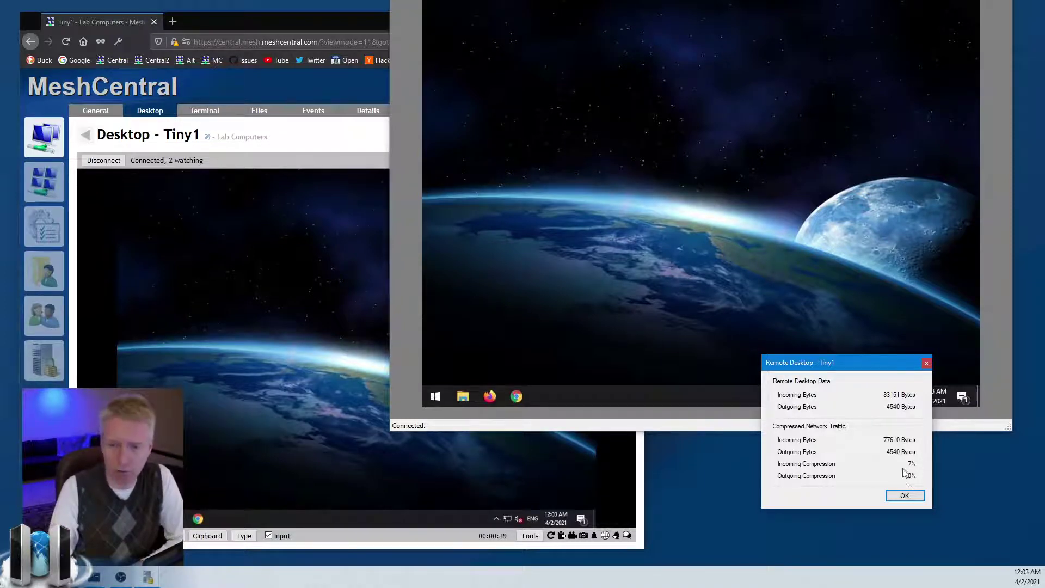
left_click(908, 496)
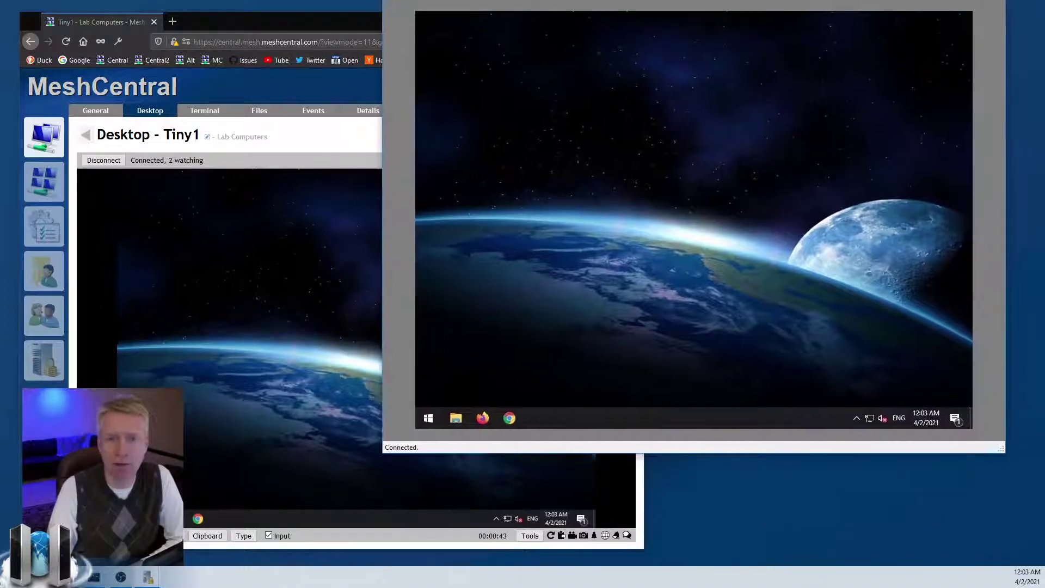
End the native desktop session and open Tiny1's Remote Files window listing its C:\ drive
key("alt+F4")
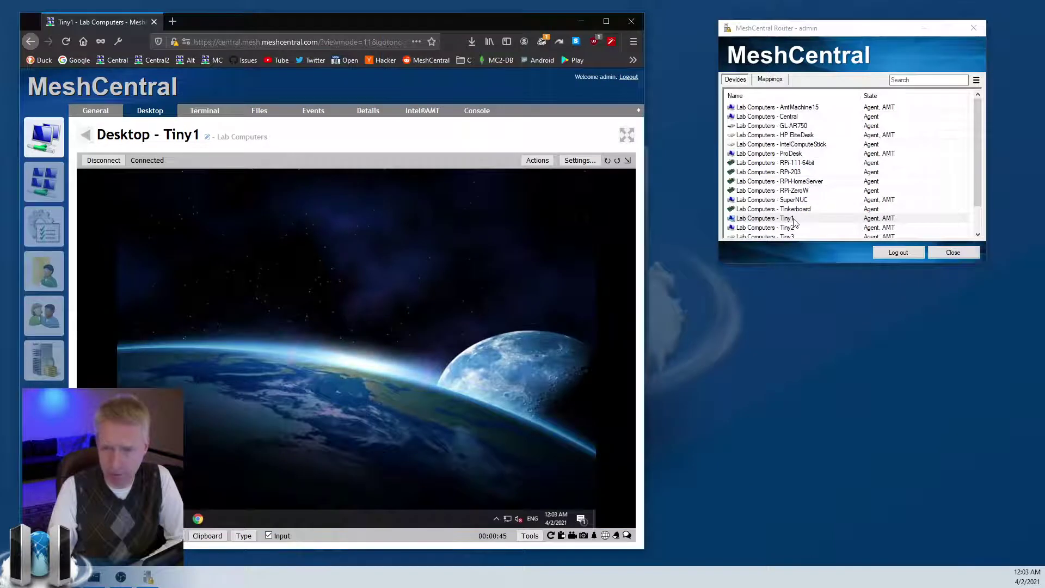
right_click(794, 221)
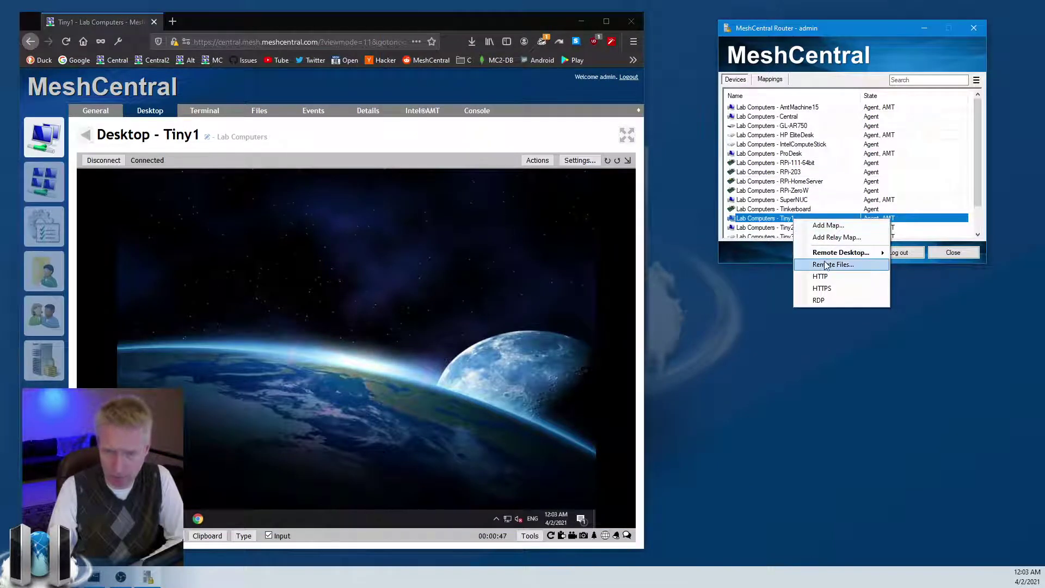
left_click(826, 265)
left_click_drag(369, 113, 795, 163)
double_click(781, 229)
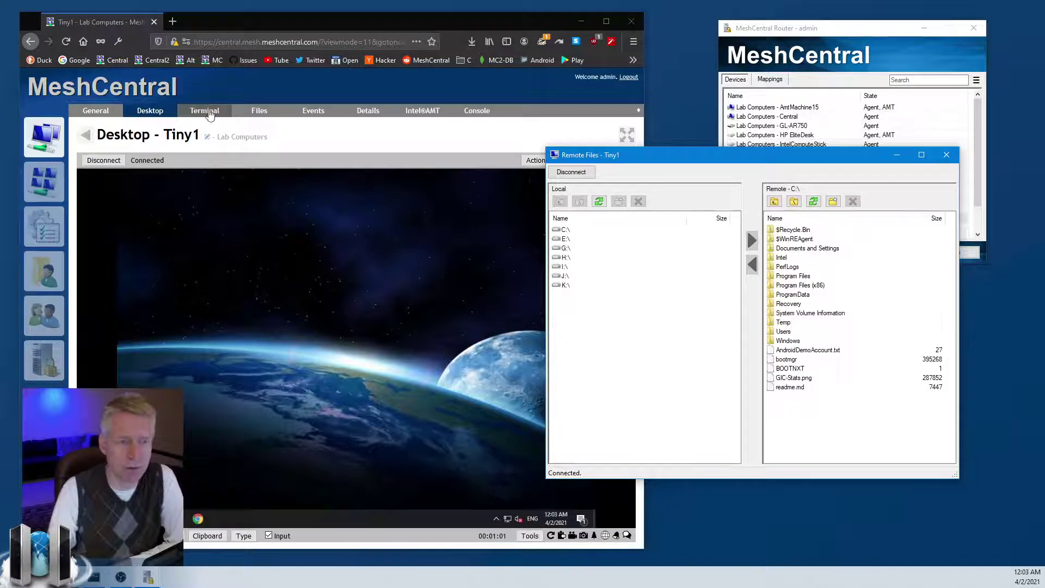
Open Tiny1's Files page in the web console and select AndroidDemoAccount.txt through readme.md remotely
left_click(259, 111)
left_click(764, 235)
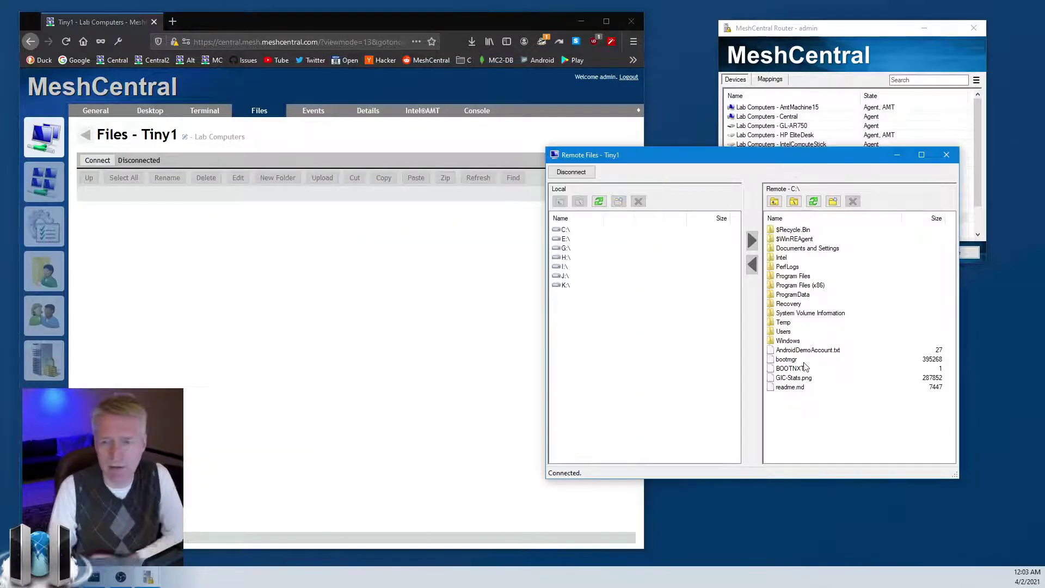
left_click(802, 351)
left_click(803, 389, "shift")
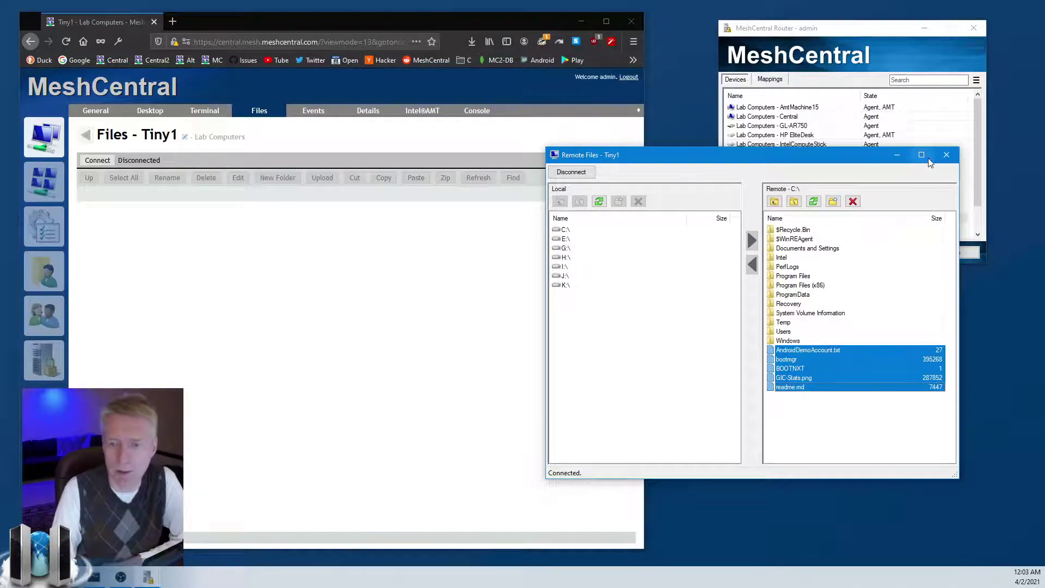
Connect Tiny1's web file browser and list its C: drive
left_click(359, 294)
left_click(106, 161)
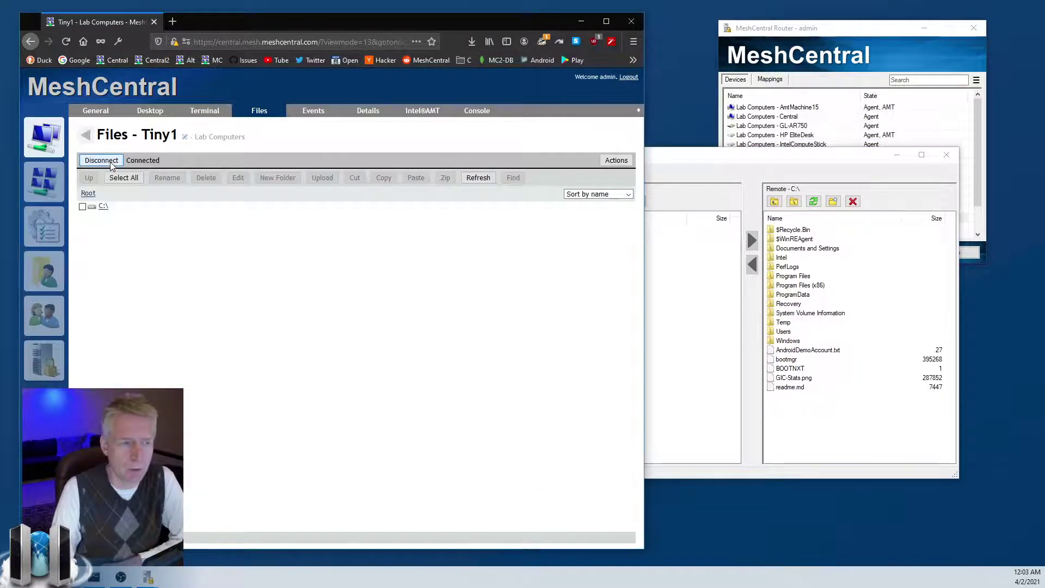
left_click(103, 207)
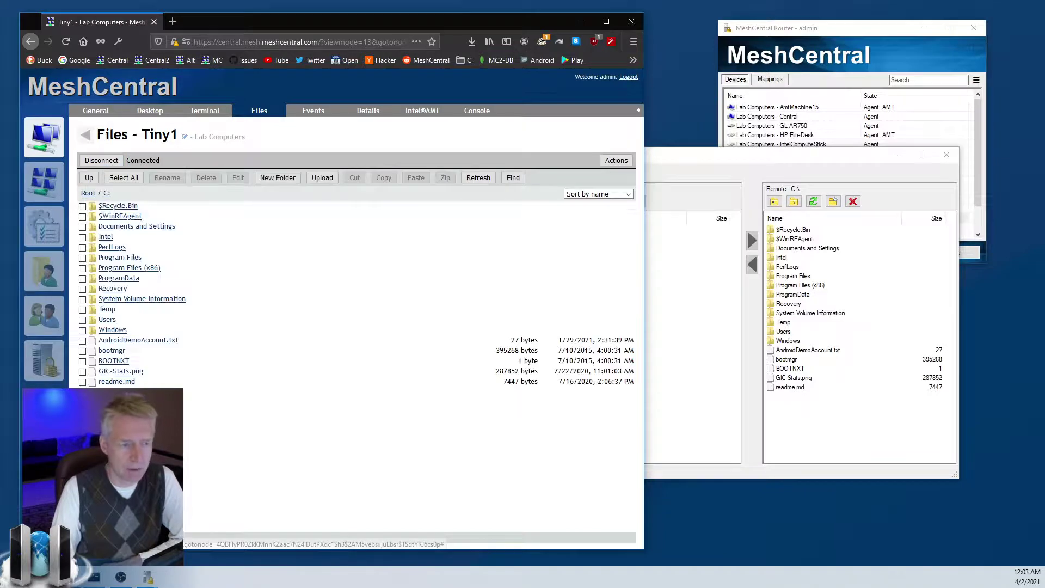
Tick readme.md, GIC-Stats.png and BOOTNXT, cancel zipping them, and untick all three
left_click(327, 381)
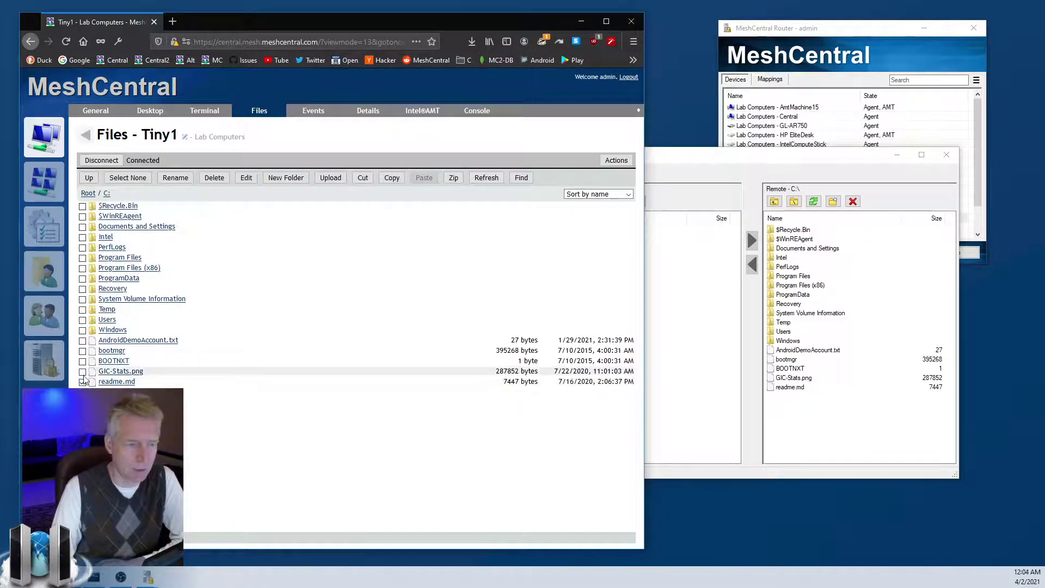
left_click(326, 361)
left_click(454, 178)
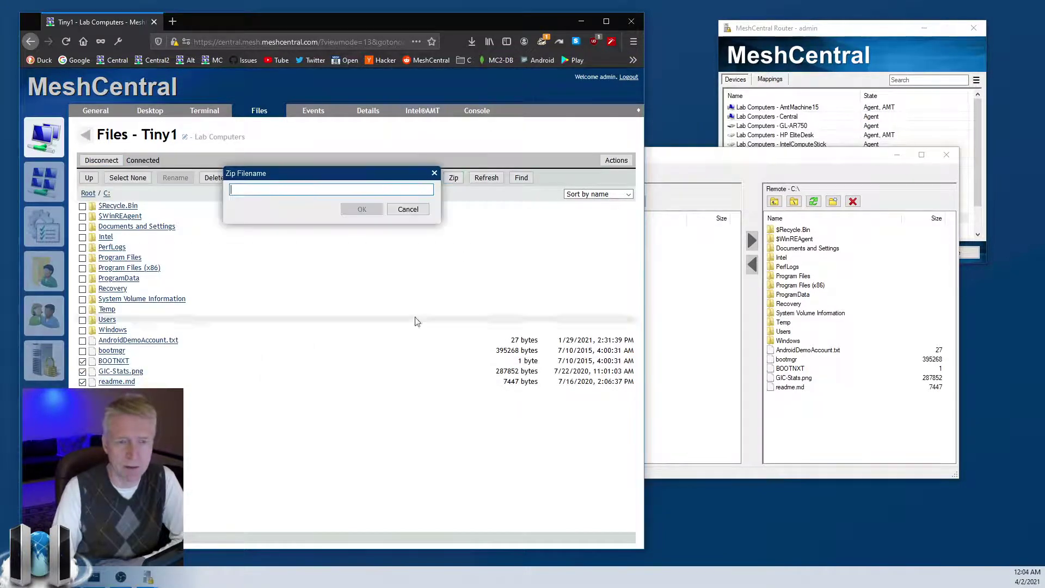
left_click(427, 208)
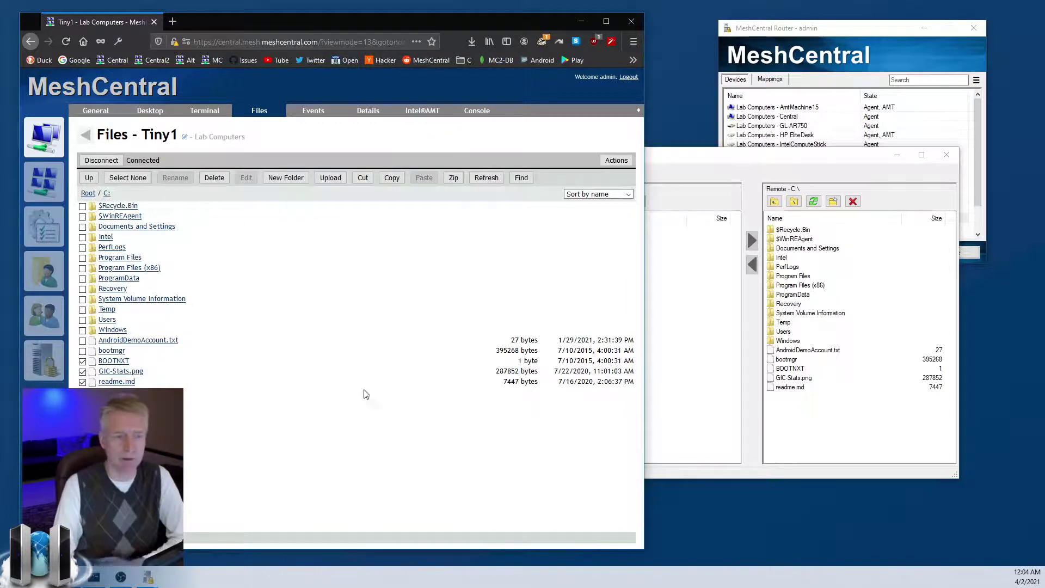
left_click(82, 381)
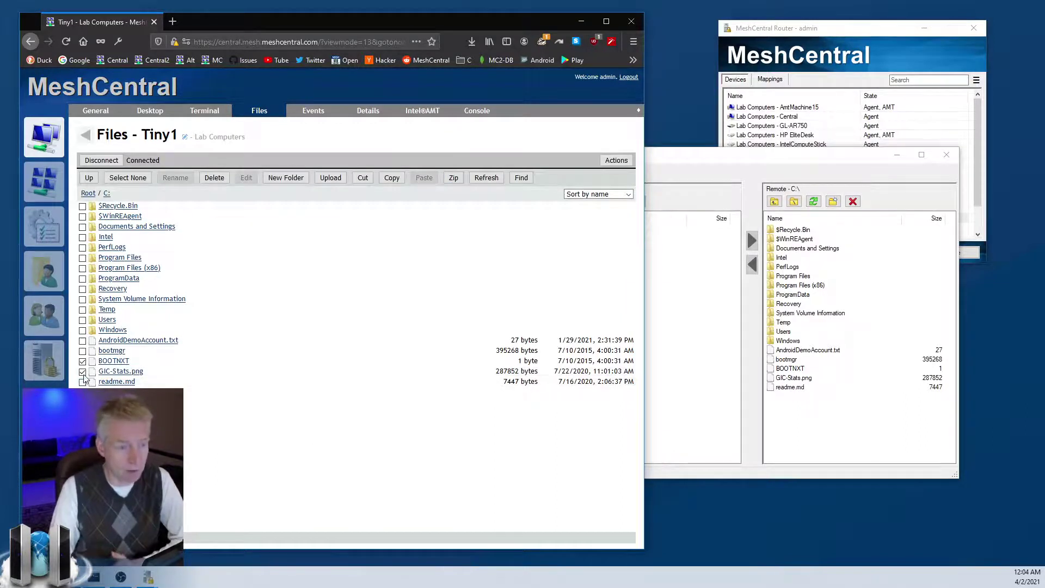
left_click(82, 361)
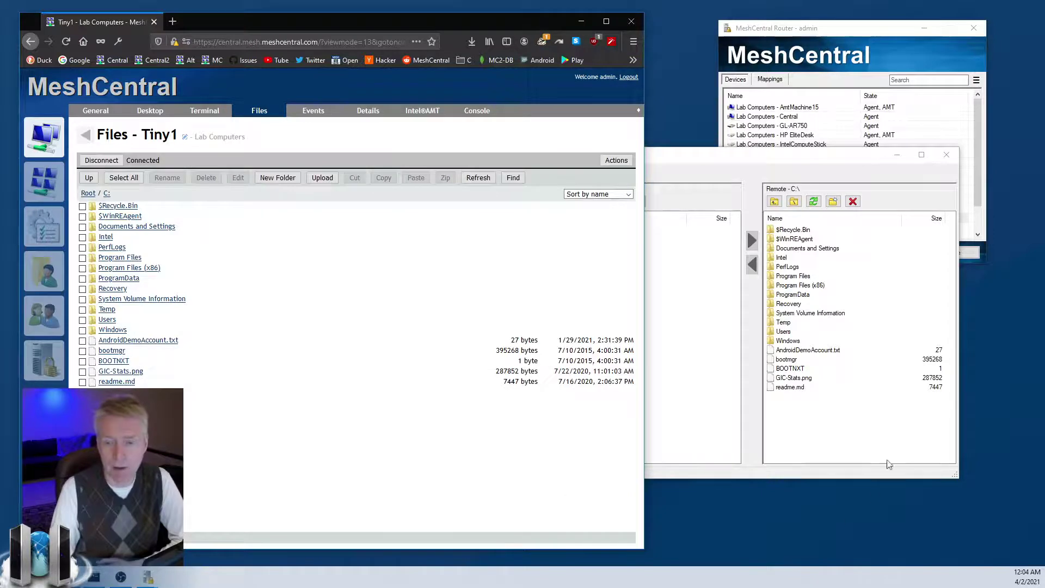
left_click(889, 438)
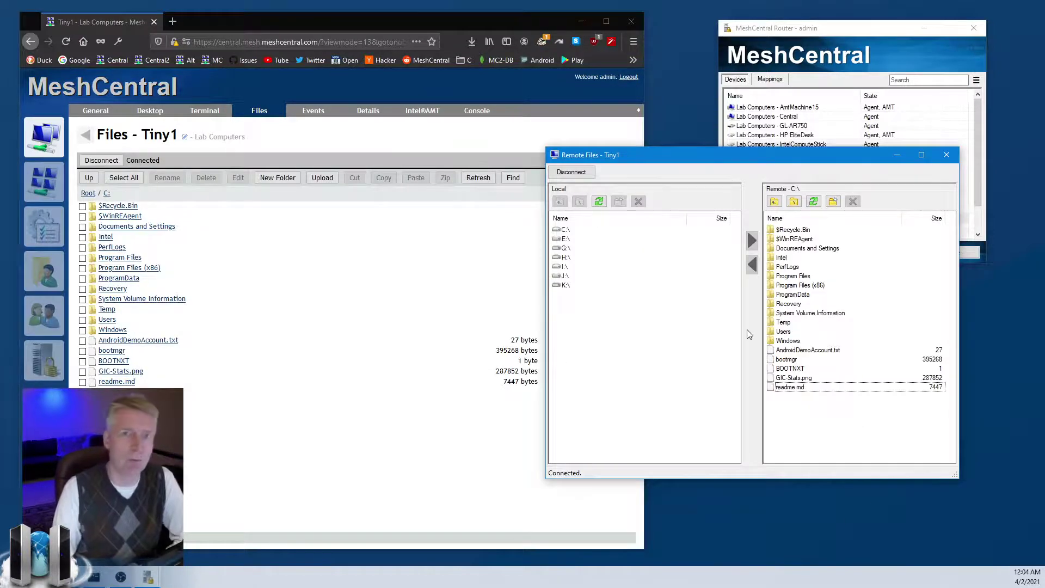
Close the Remote Files - Tiny1 window and dismiss Tiny1's Router context menu unused
left_click(947, 155)
right_click(815, 218)
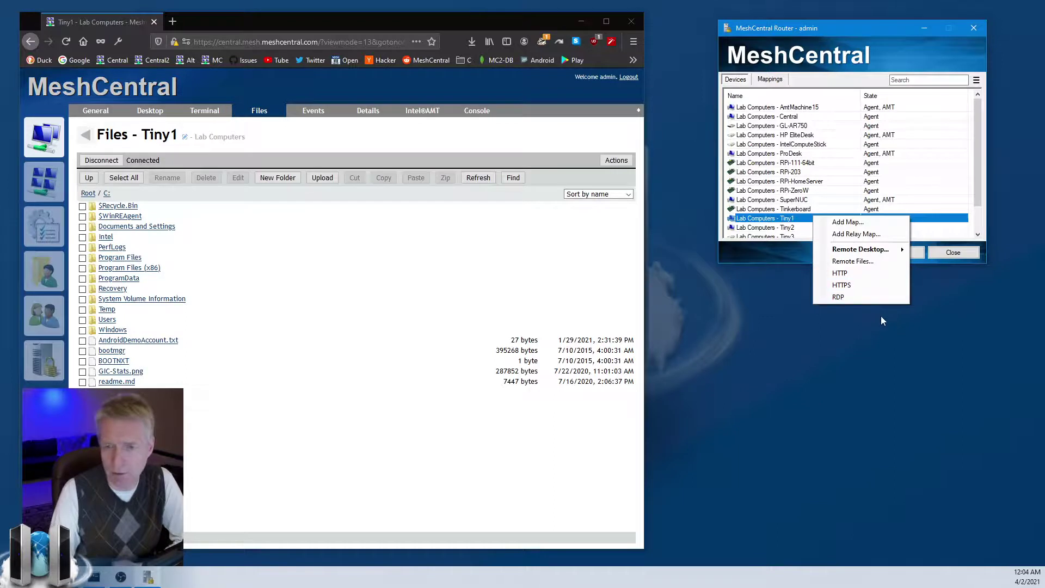
left_click(893, 164)
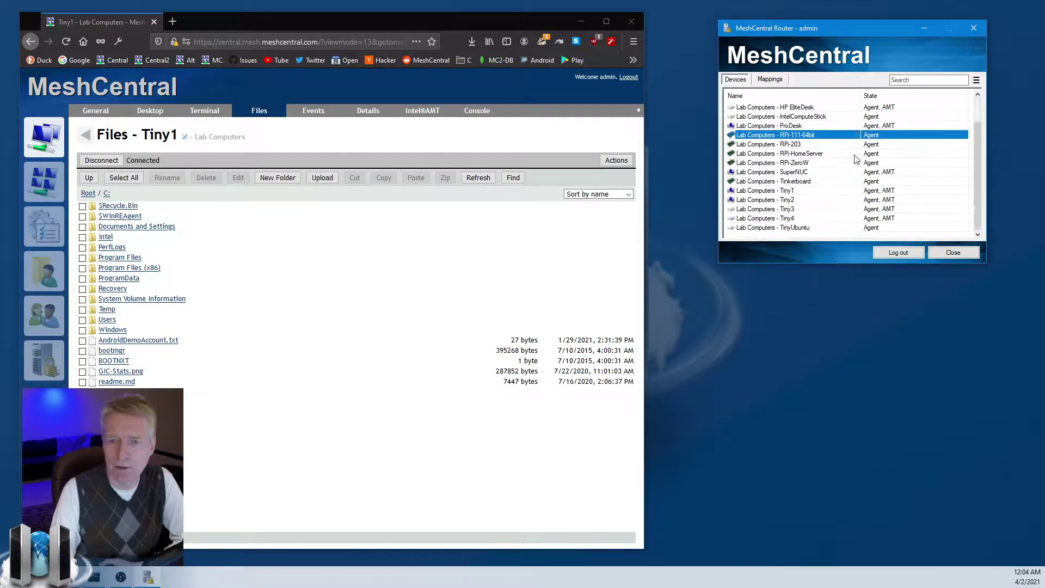